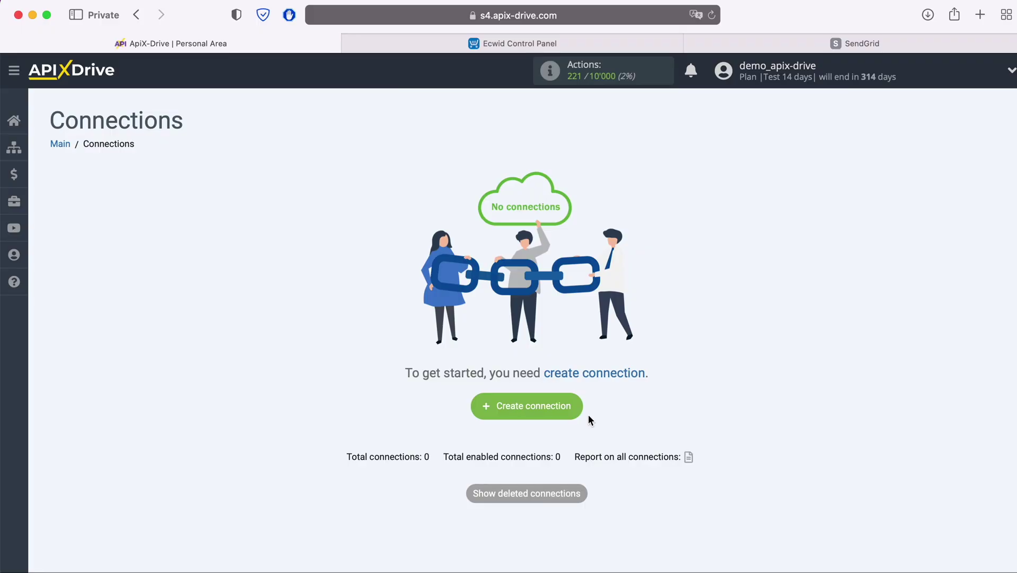
Step: Start a new connection with Ecwid as the data source system
left_click(573, 405)
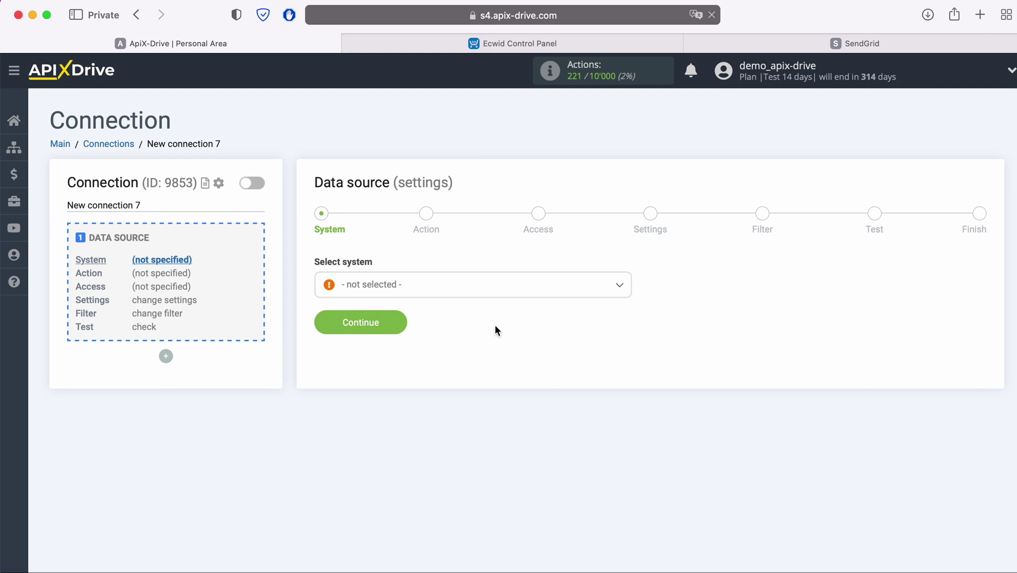
left_click(488, 290)
scroll(497, 393, "down", 3)
scroll(497, 393, "down", 10)
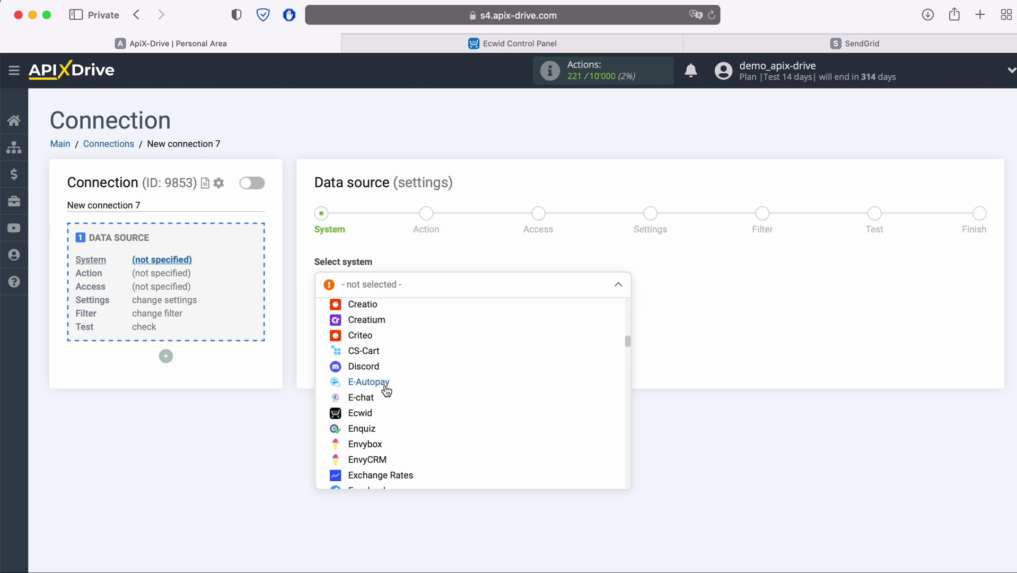
left_click(362, 413)
left_click(400, 325)
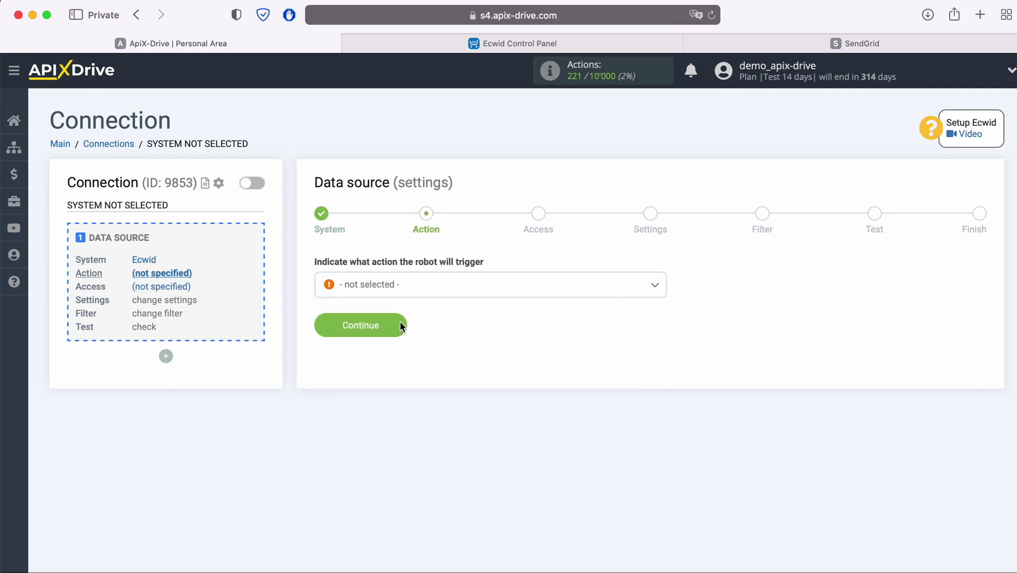
Step: Set the Ecwid trigger action to Get ORDERS (new)
left_click(424, 289)
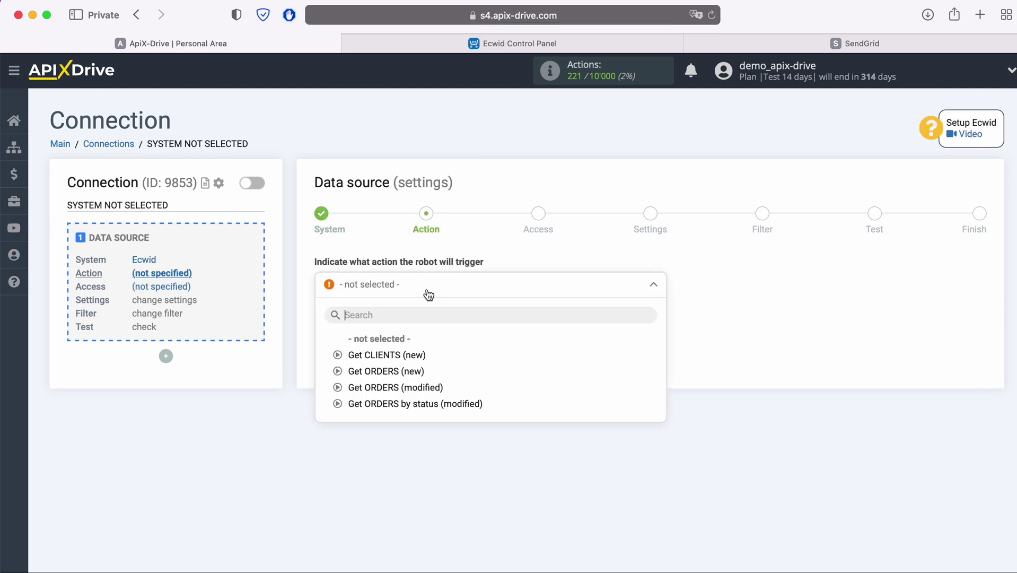
left_click(402, 371)
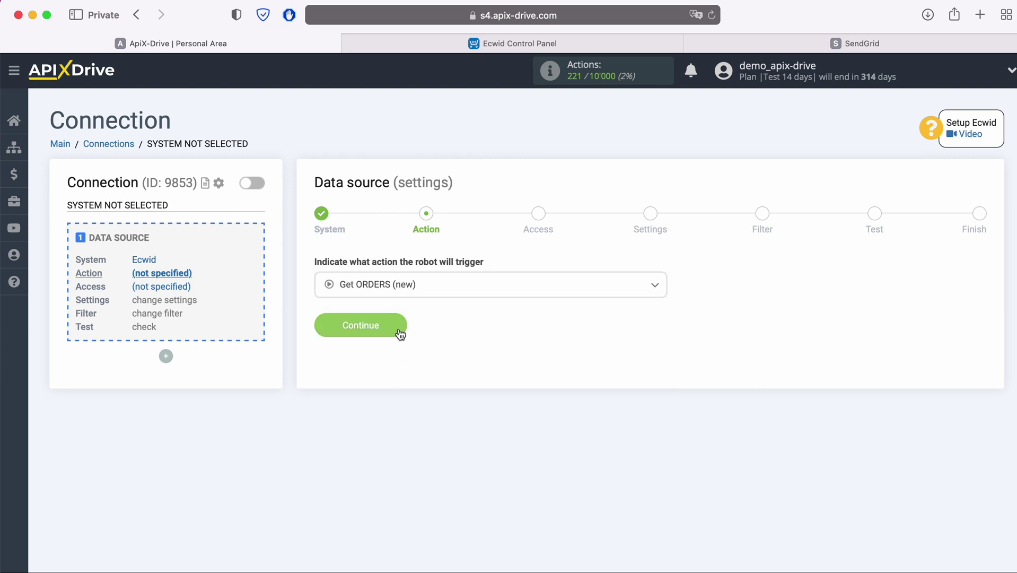
left_click(401, 325)
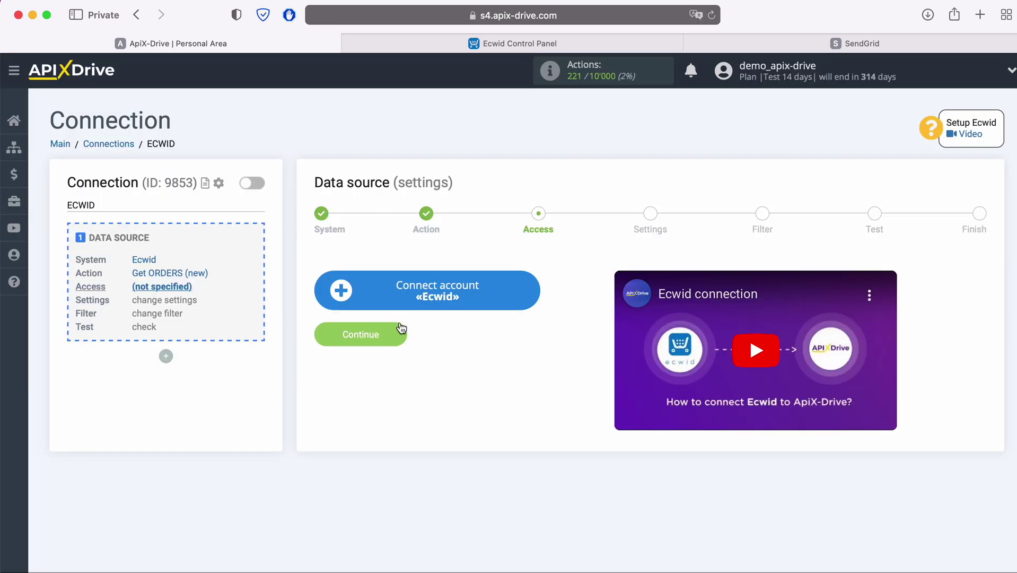
Step: Sign in to the Ecwid store with the account e-mail and password to link it
left_click(529, 291)
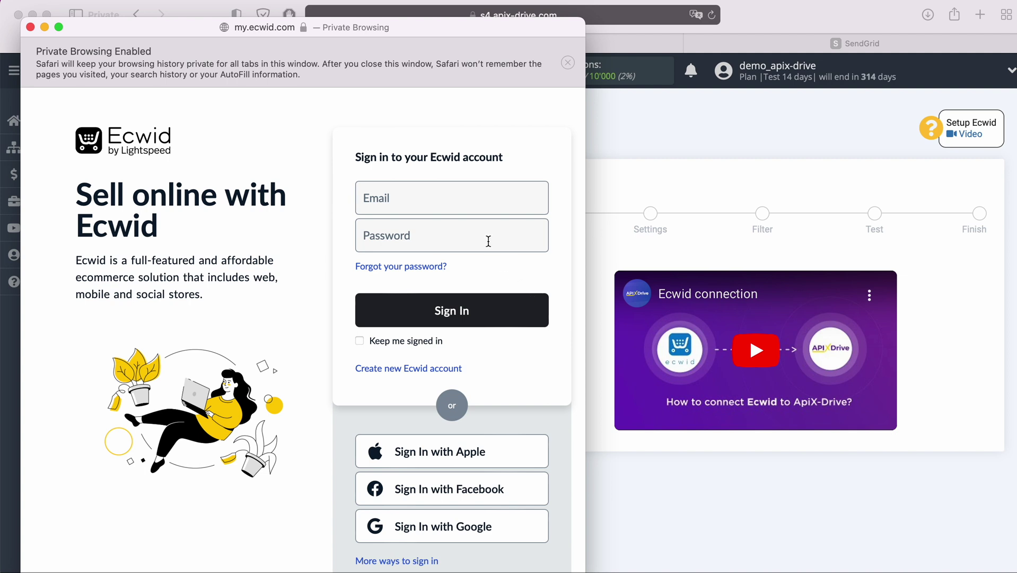
left_click(473, 212)
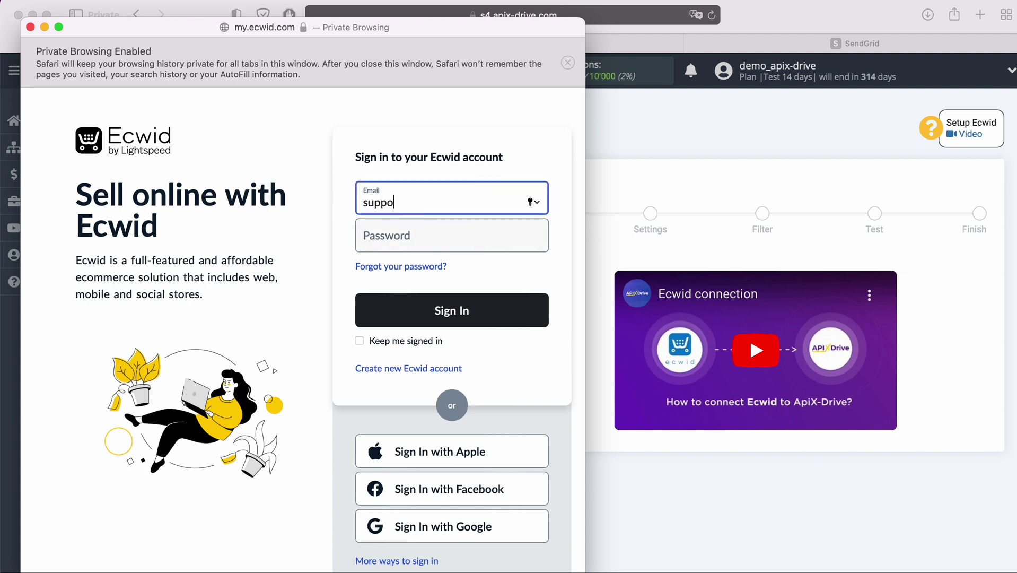
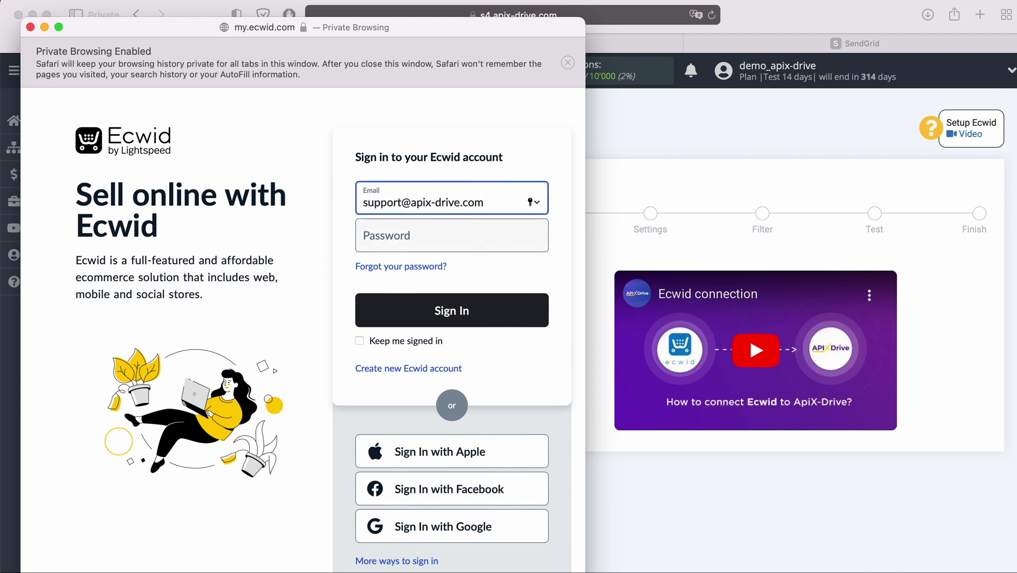
left_click(437, 239)
type("••••••••••••")
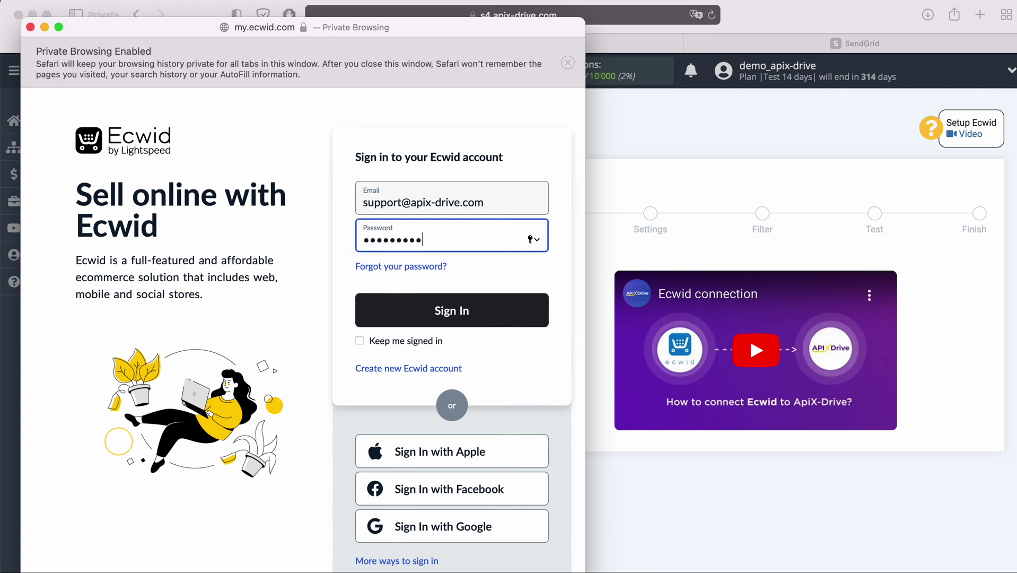
left_click(473, 309)
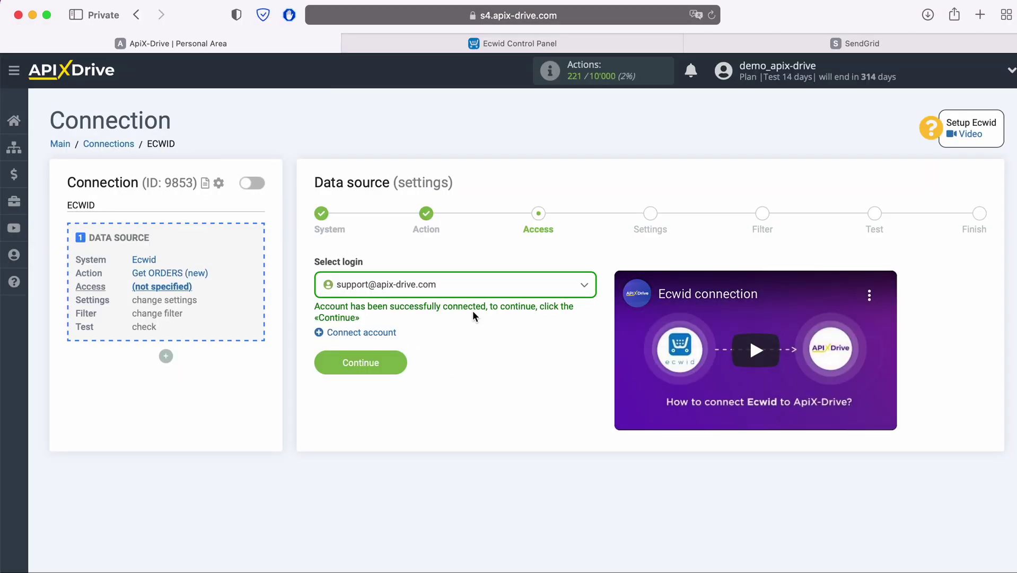
left_click(472, 286)
Step: Select the connected Ecwid login, skip Settings and Filter, review the test order data, and finish
left_click(436, 370)
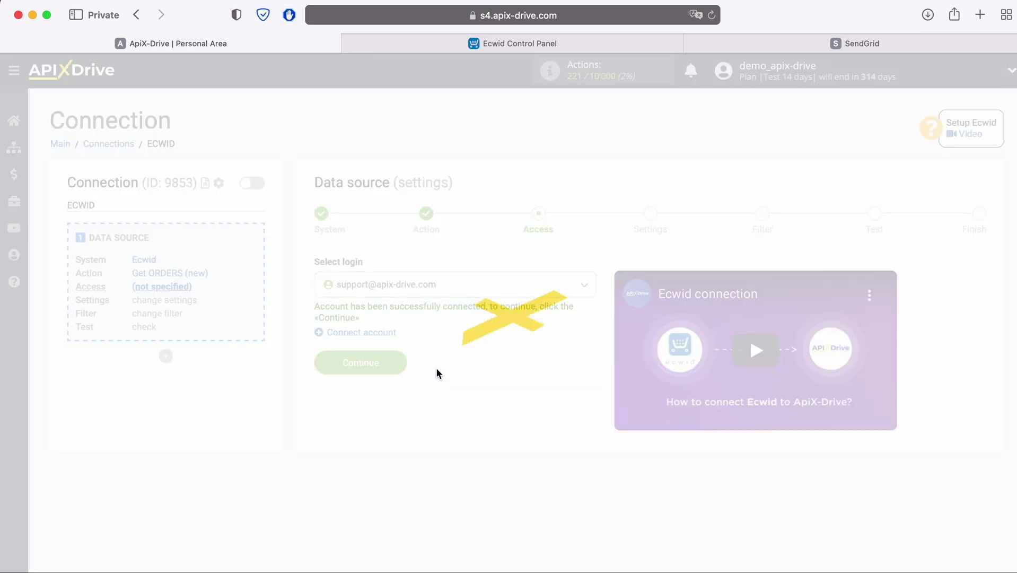
left_click(399, 359)
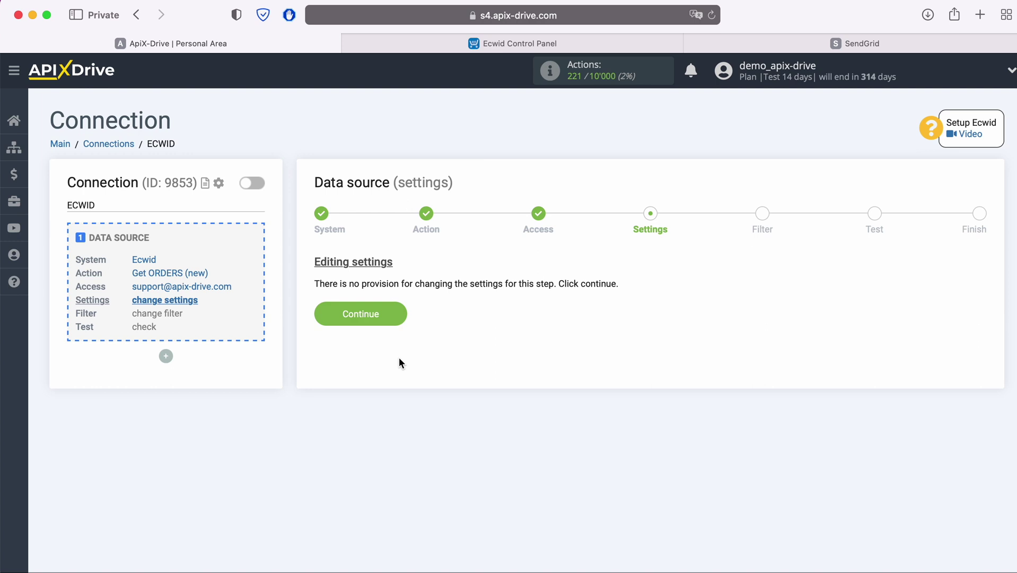
left_click(402, 315)
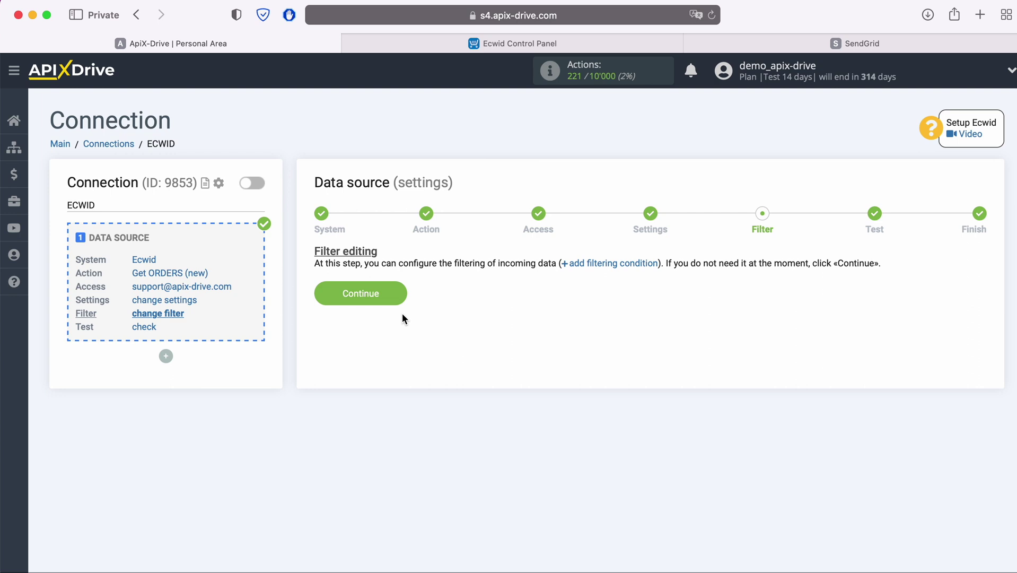
left_click(401, 290)
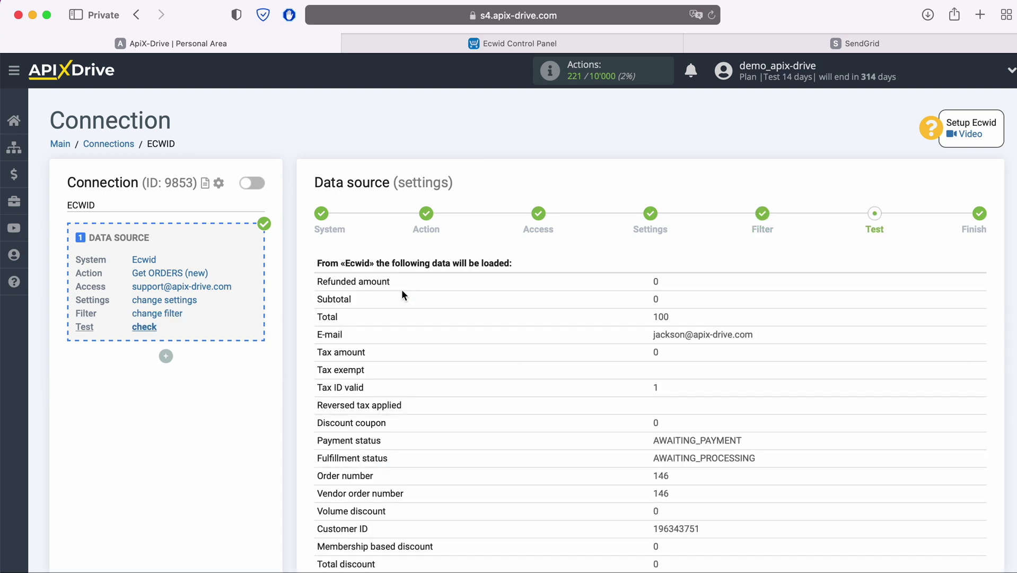
scroll(401, 294, "down", 5)
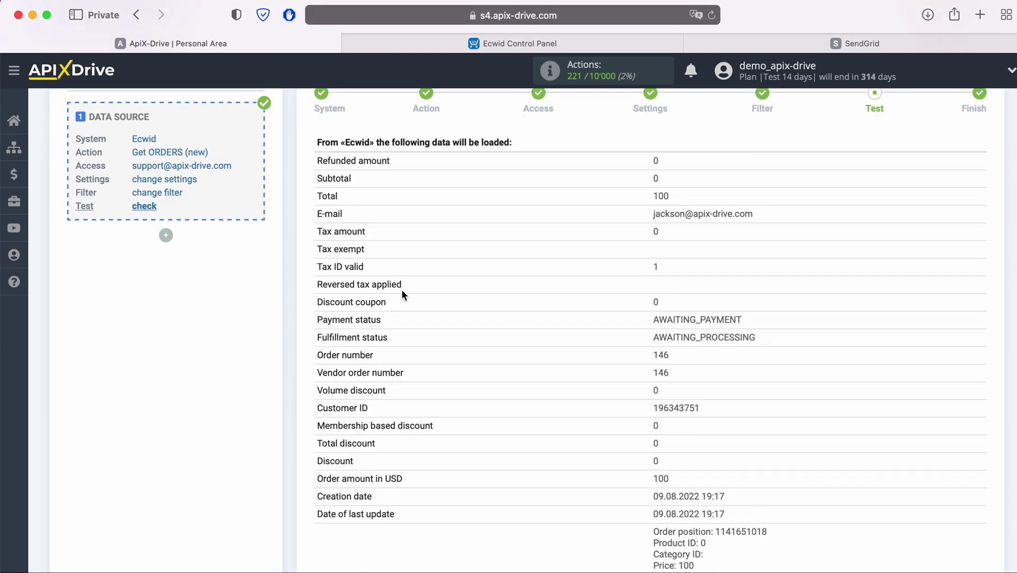
scroll(401, 290, "down", 6)
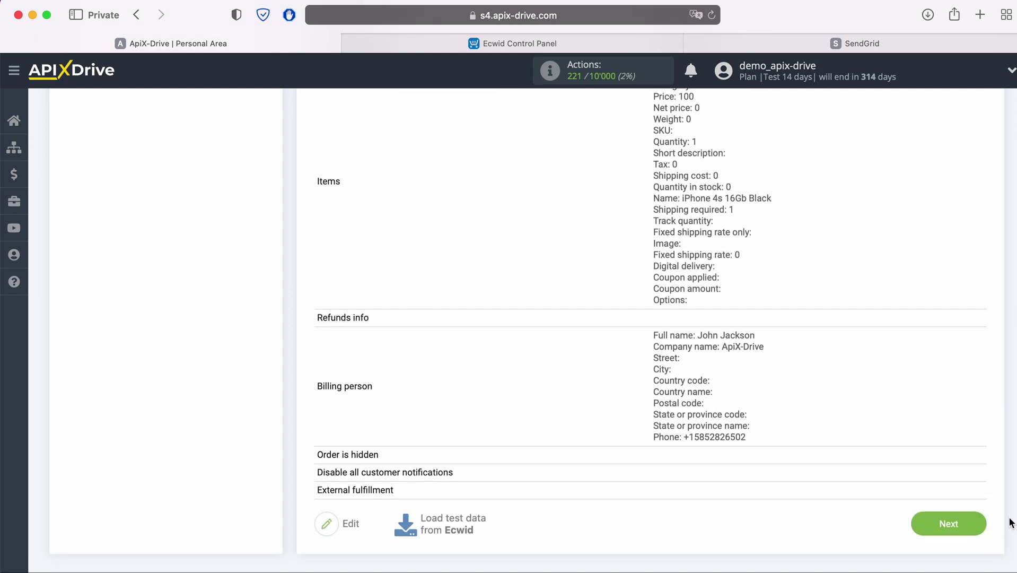
left_click(983, 523)
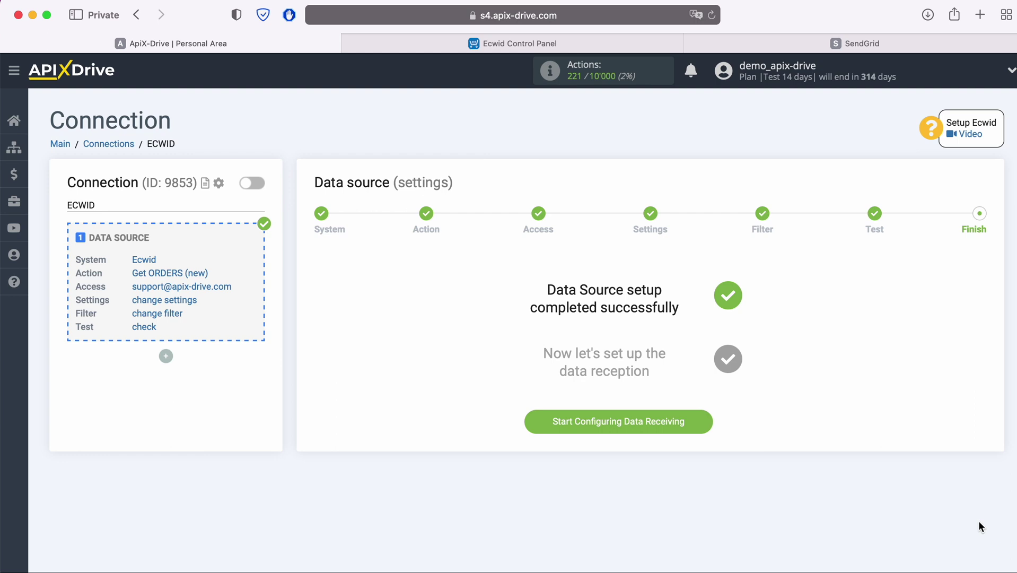
Step: Choose SendGrid from the destination system list and continue to the action step
left_click(710, 422)
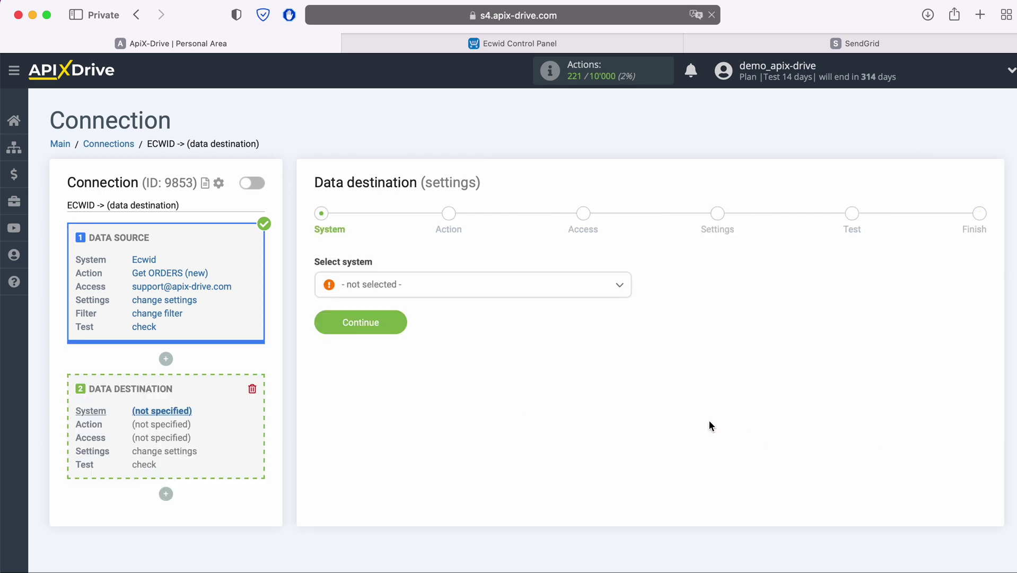
left_click(567, 289)
scroll(572, 350, "down", 5)
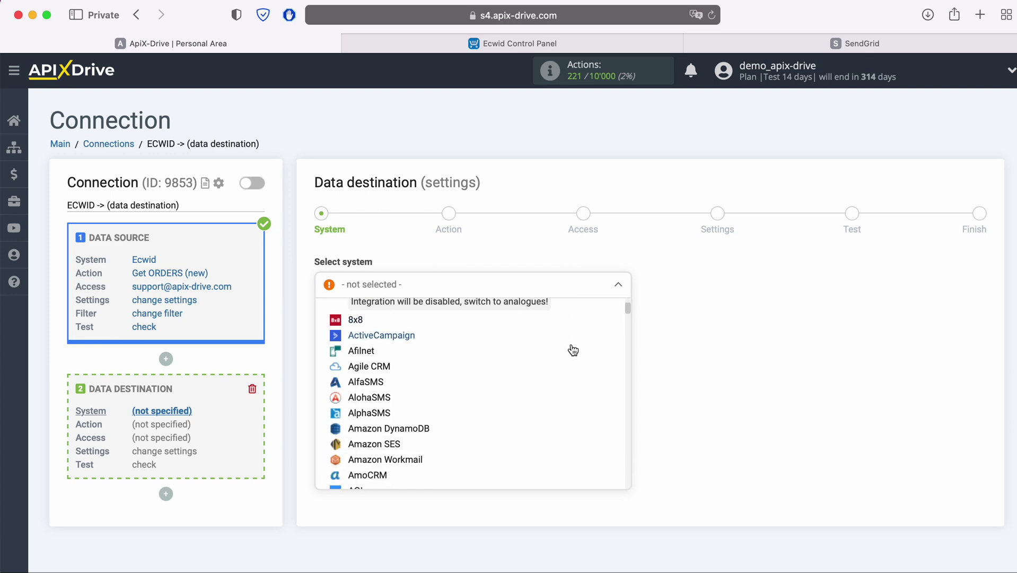
scroll(570, 358, "down", 12)
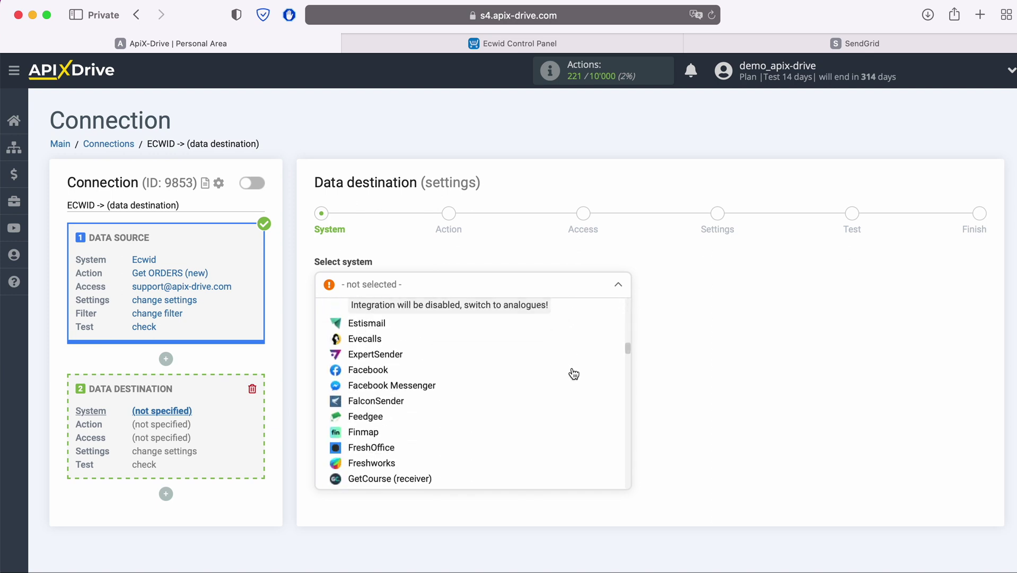
scroll(573, 374, "down", 15)
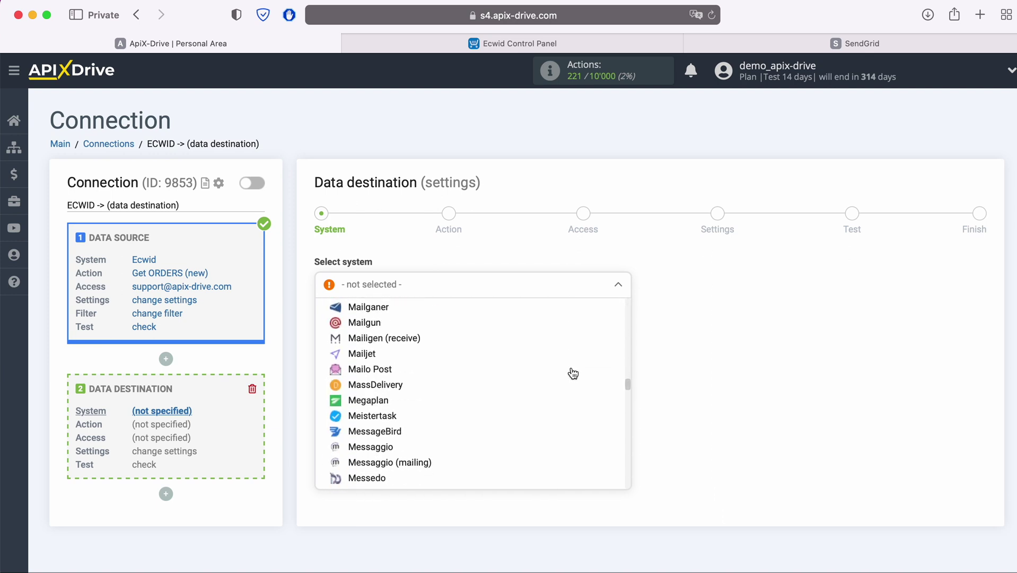
scroll(573, 373, "down", 15)
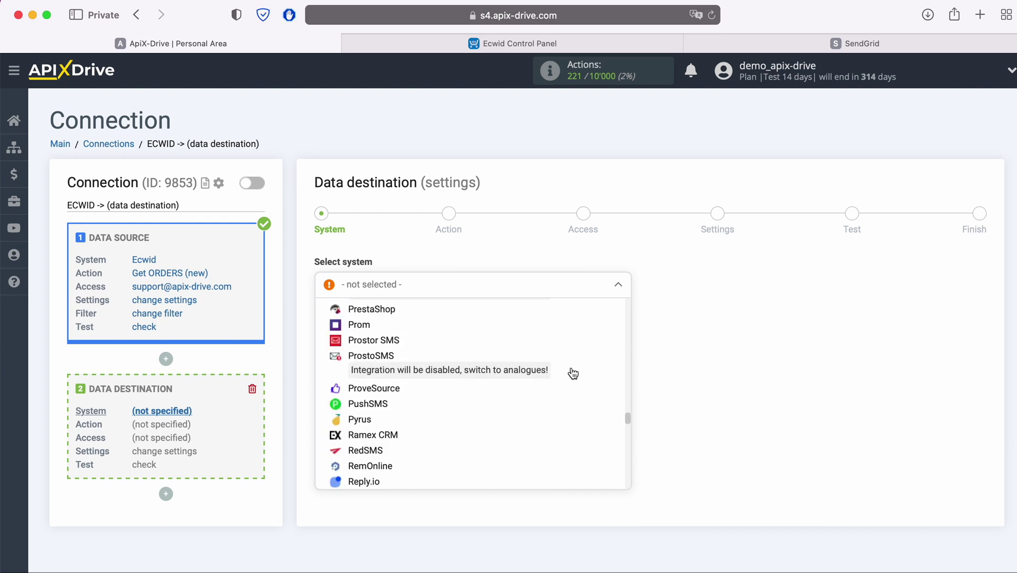
scroll(573, 373, "down", 3)
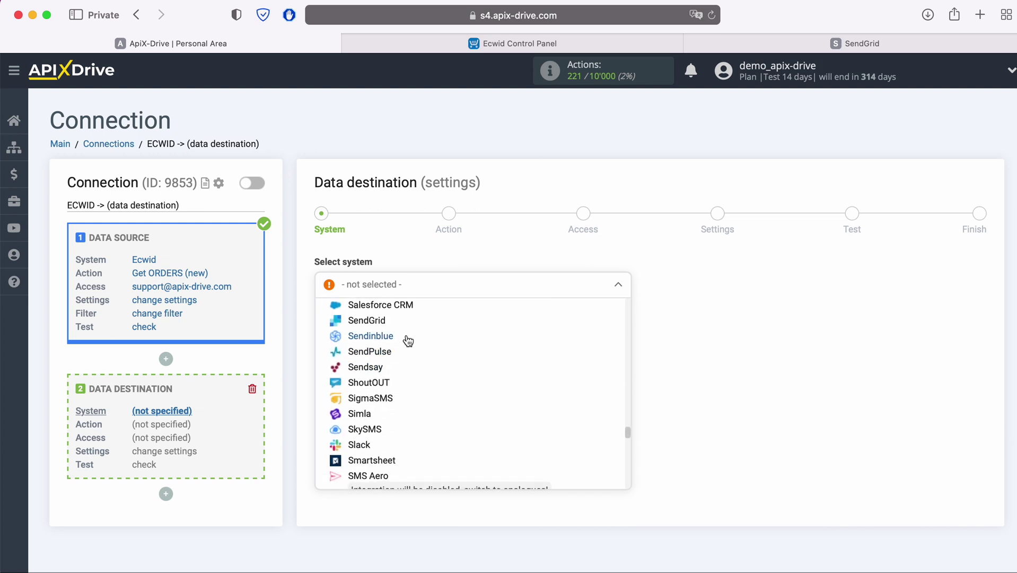
left_click(366, 320)
left_click(399, 322)
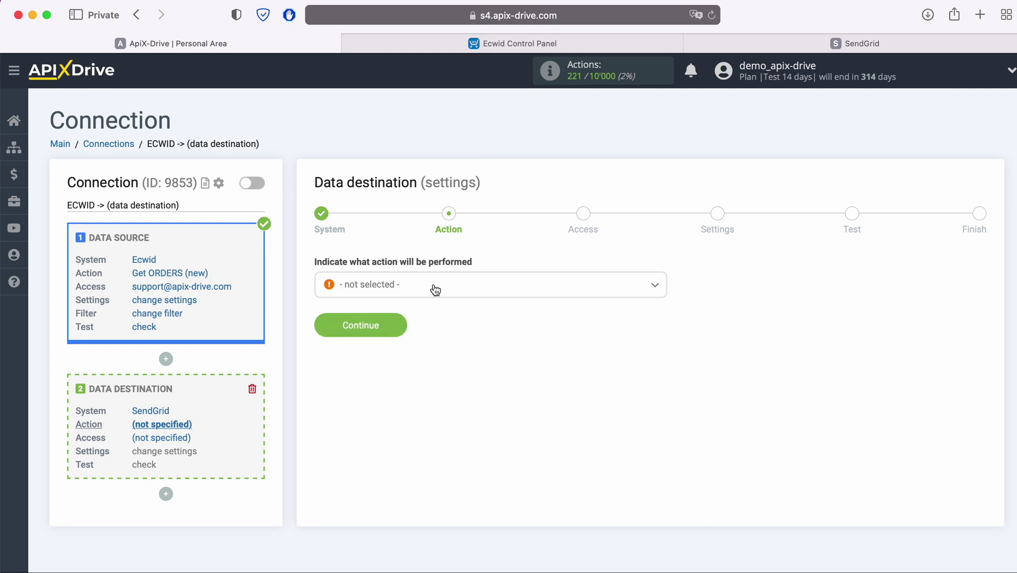
Step: Choose Add CONTACT as the SendGrid action and start connecting a SendGrid account
left_click(436, 286)
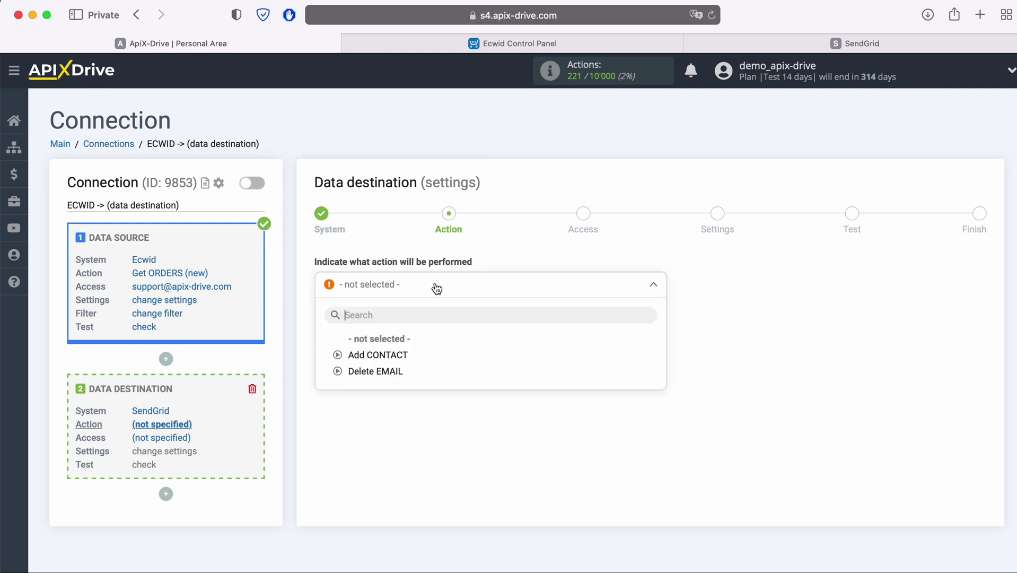
left_click(397, 355)
left_click(398, 335)
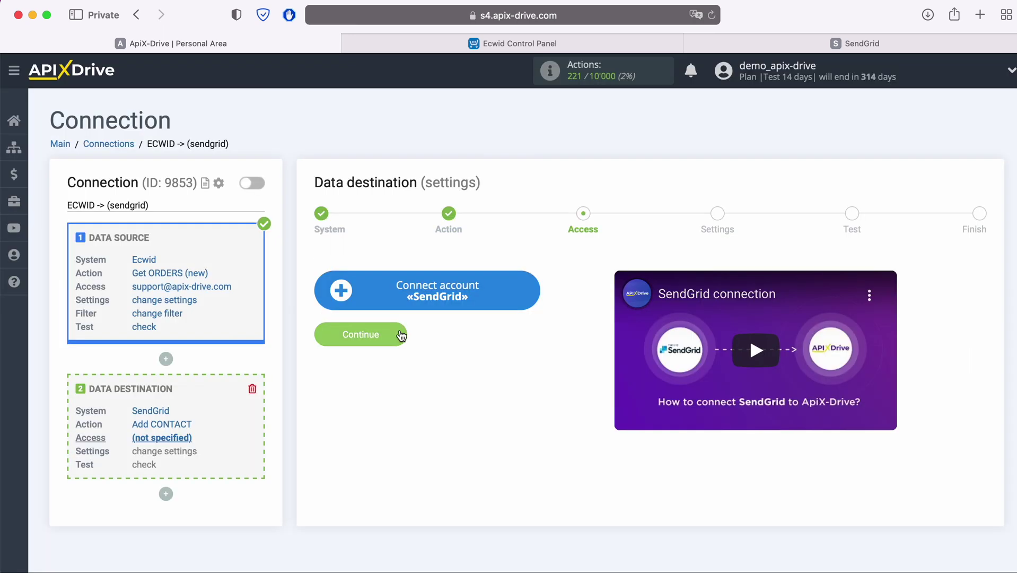
left_click(530, 289)
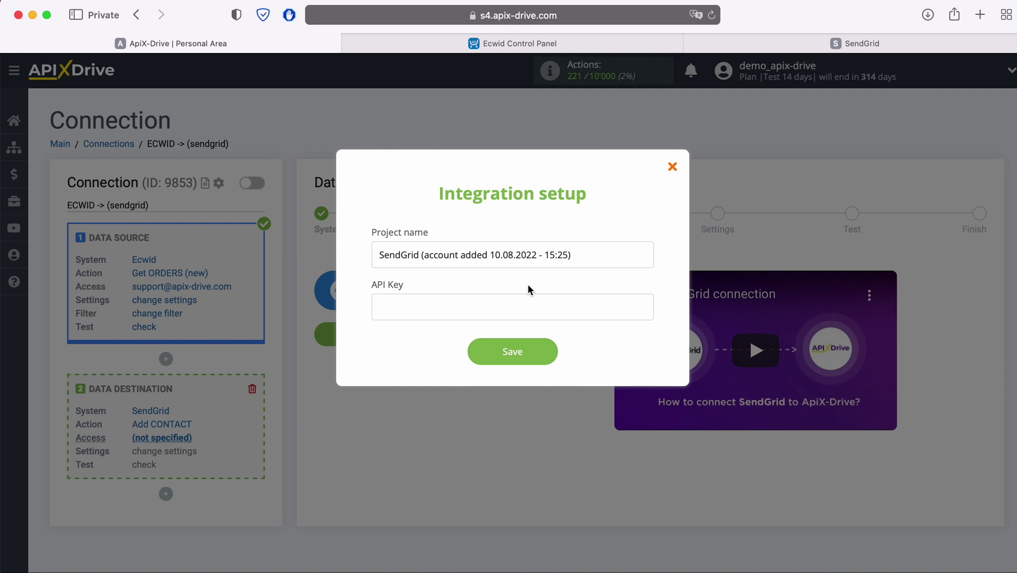
Step: In SendGrid Settings > API Keys, create a key named ApiX-Drive and copy its value
left_click(794, 48)
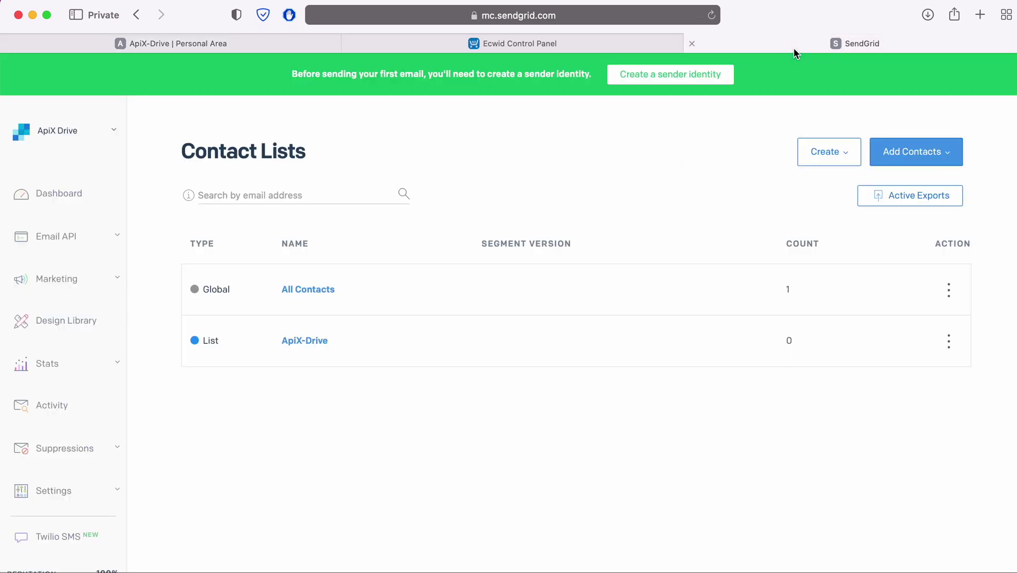
left_click(66, 494)
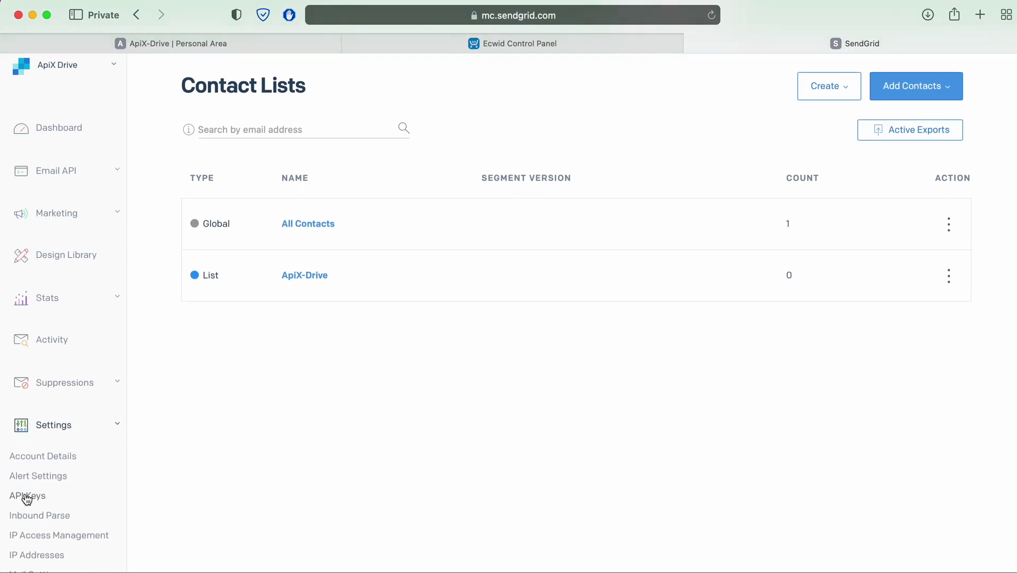
left_click(26, 496)
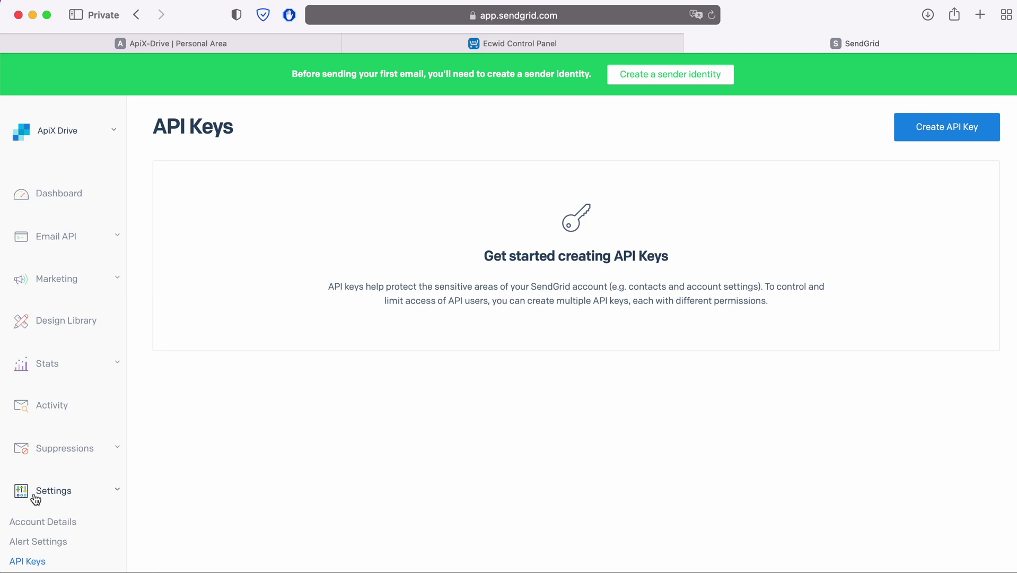
left_click(929, 136)
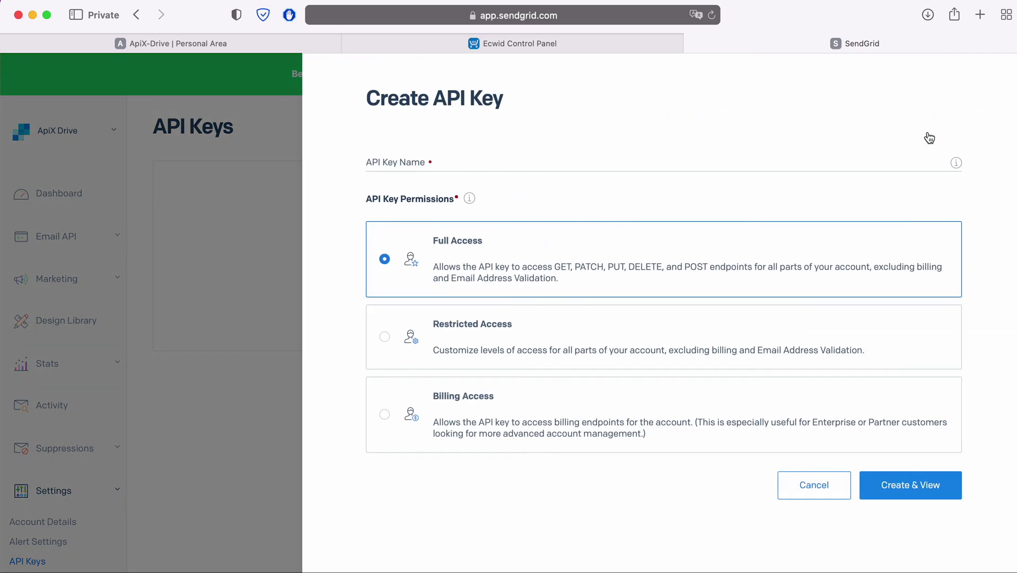
left_click(549, 154)
type("ApiX-Drive")
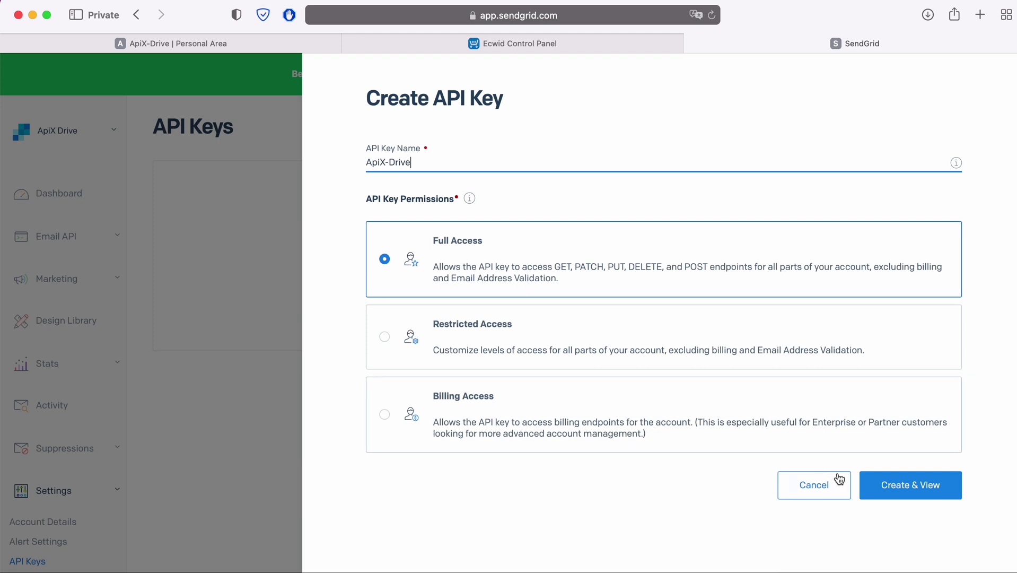
left_click(900, 492)
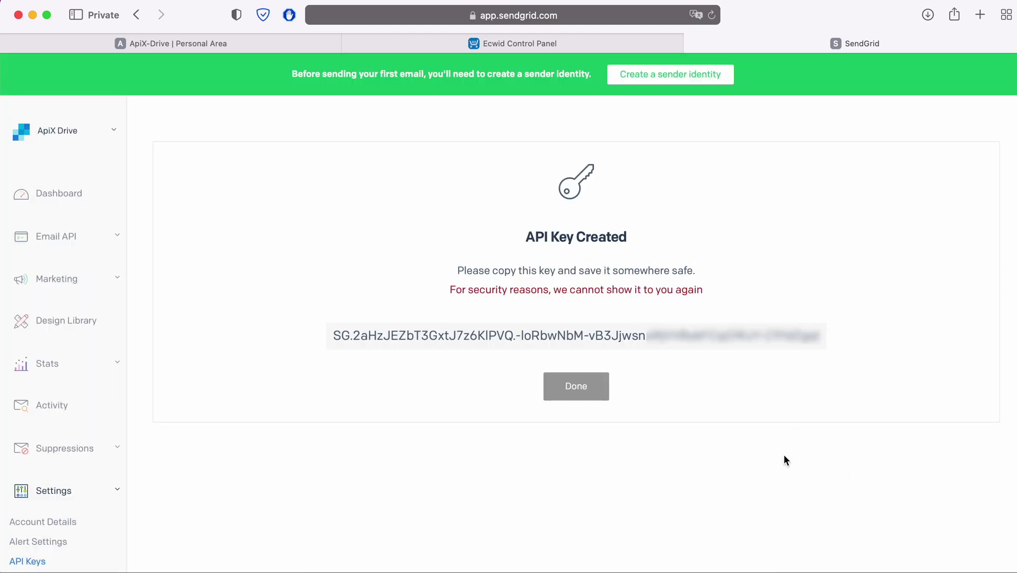
left_click_drag(336, 339, 457, 347)
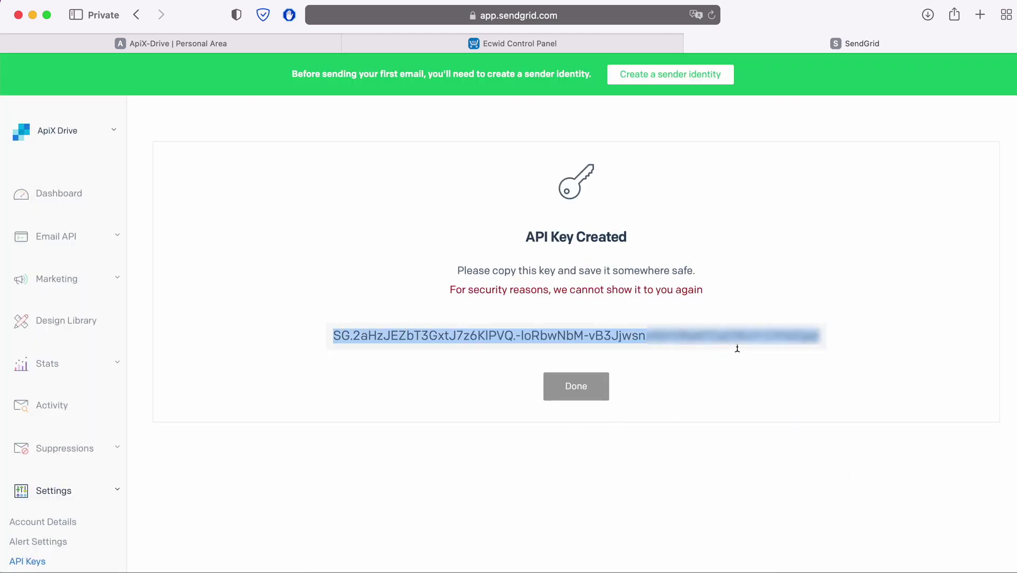
left_click(817, 345)
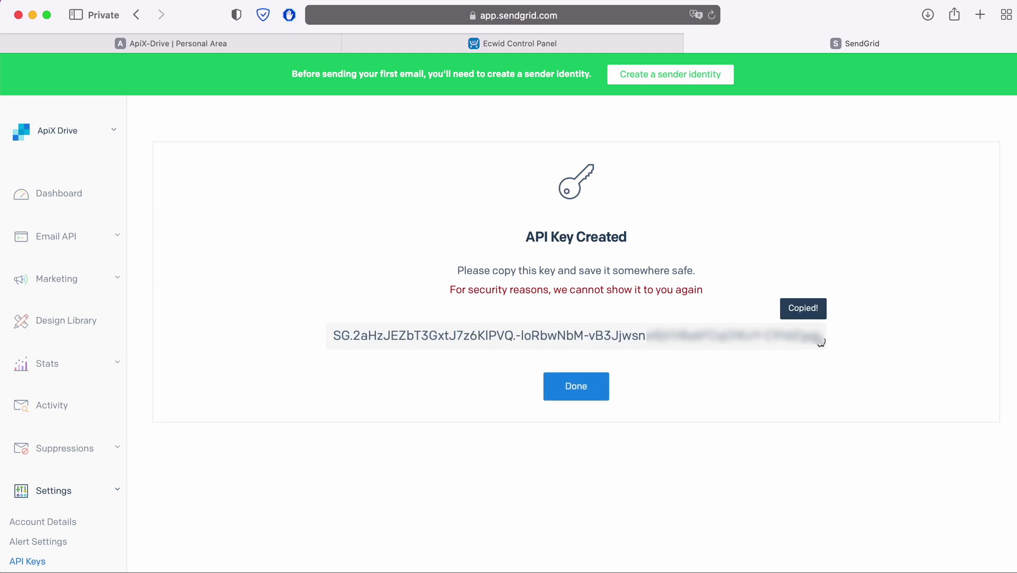
Step: Paste the copied API key into ApiX-Drive's SendGrid API Key field and save
left_click(237, 43)
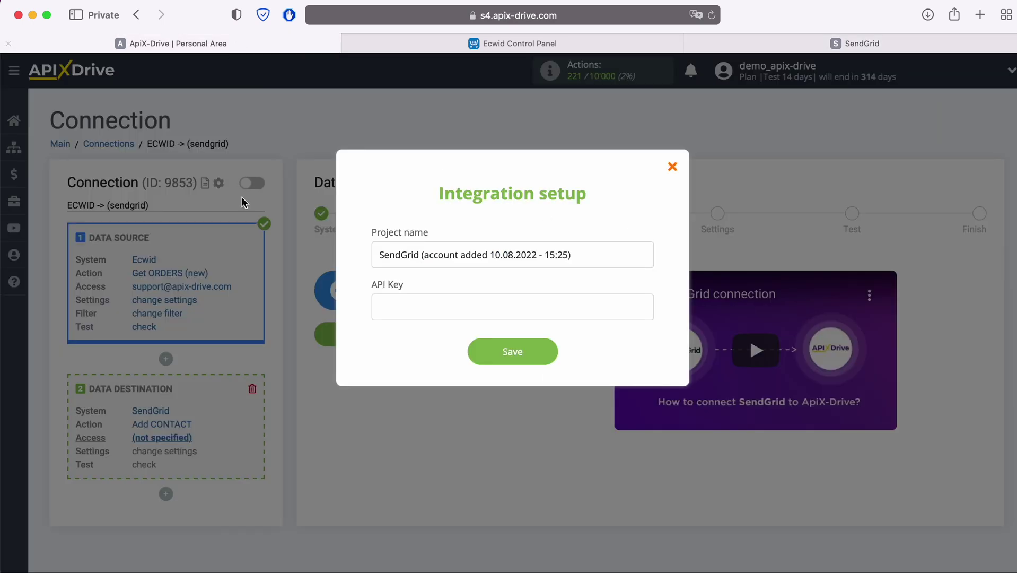
right_click(394, 302)
left_click(425, 338)
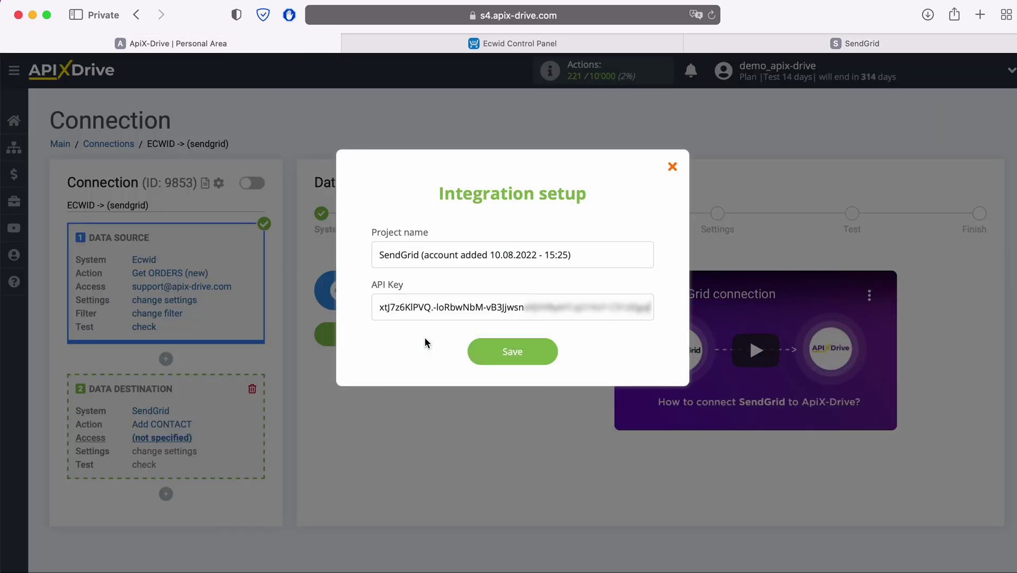
left_click(550, 351)
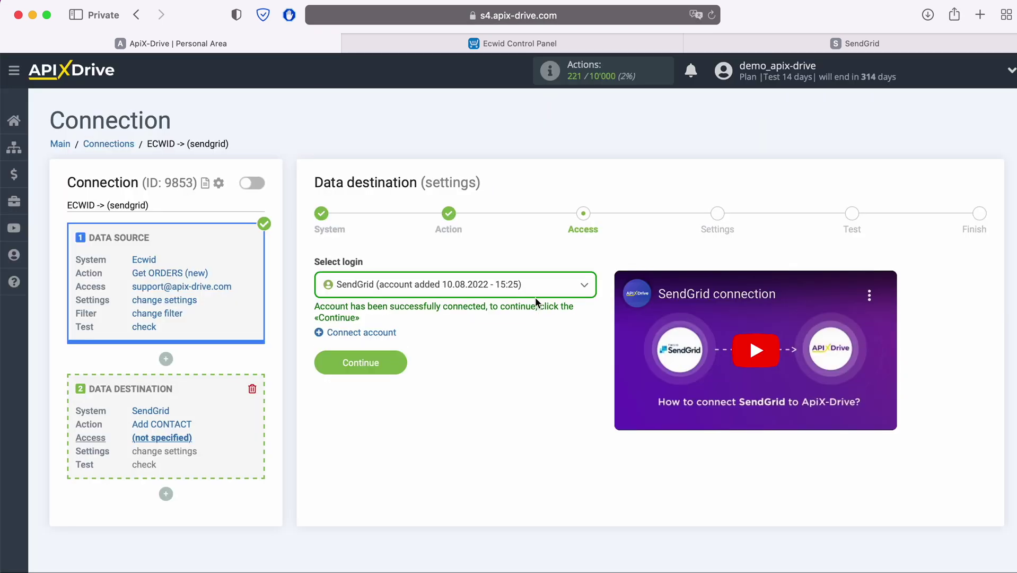
Step: Select the newly connected SendGrid account and continue to the destination settings
left_click(535, 292)
left_click(505, 370)
left_click(394, 365)
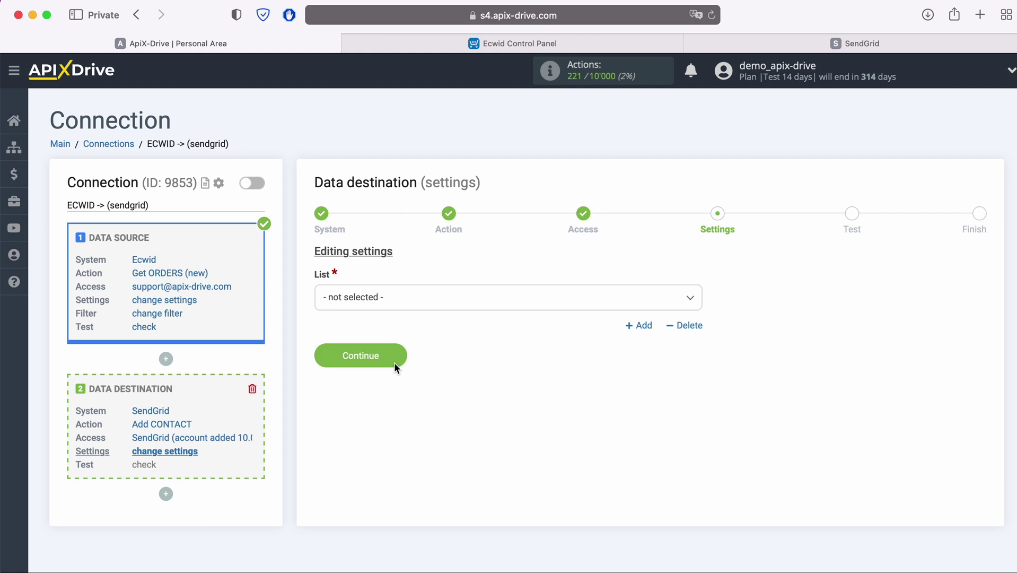
Step: Select the ApiX-Drive contact list and map E-mail to the Ecwid order's E-mail
left_click(412, 298)
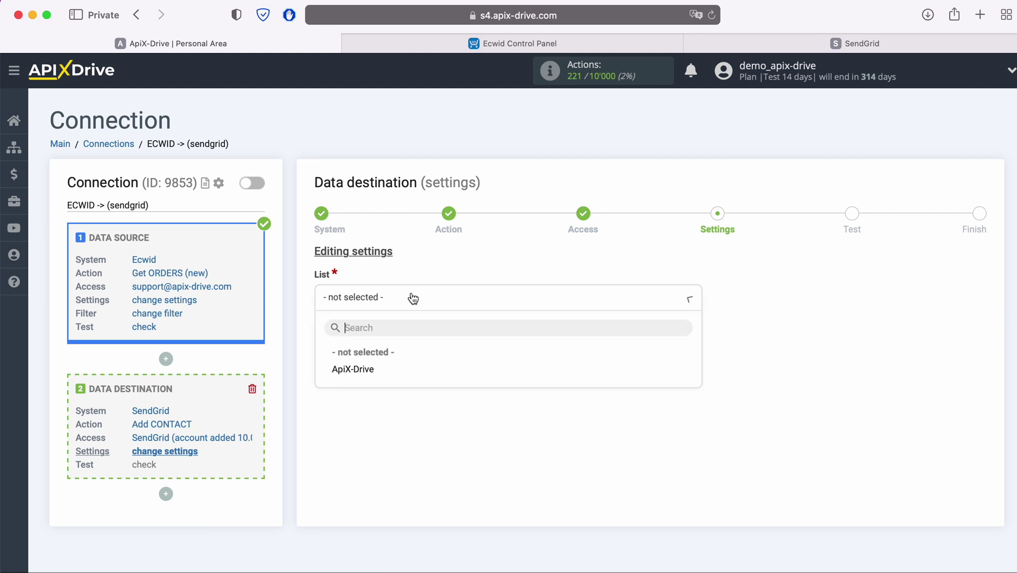
left_click(369, 369)
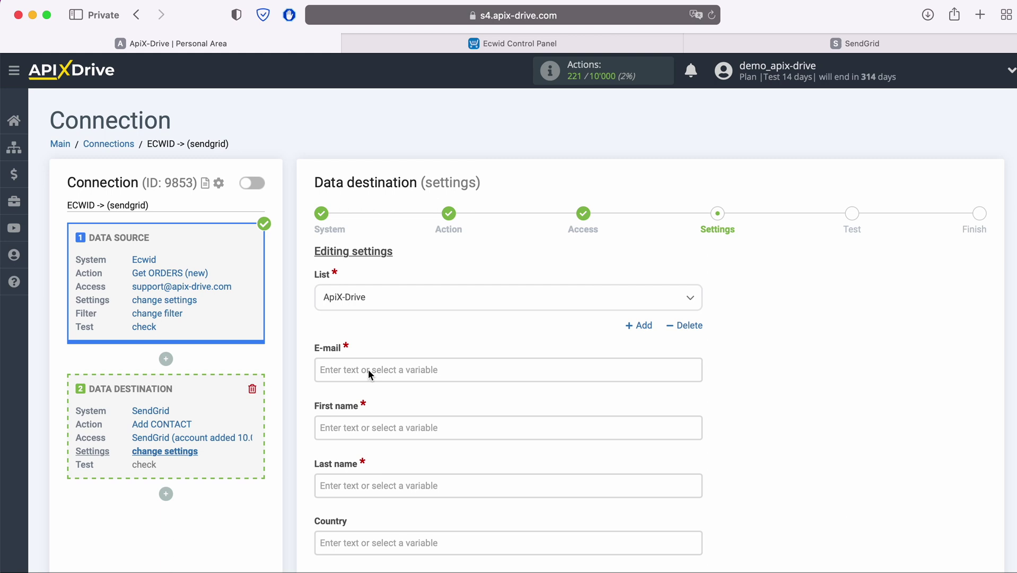
left_click(368, 369)
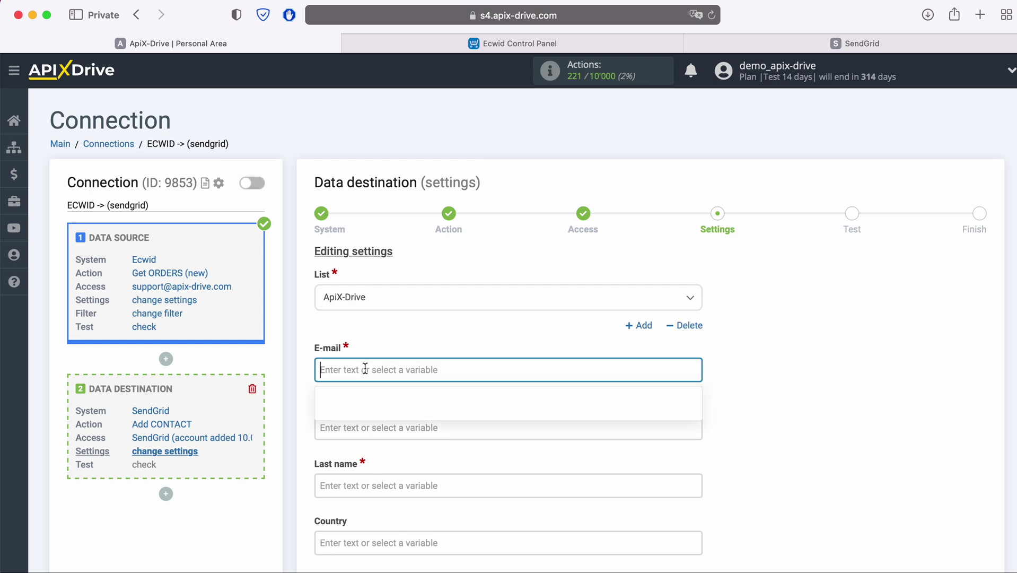
scroll(561, 346, "down", 5)
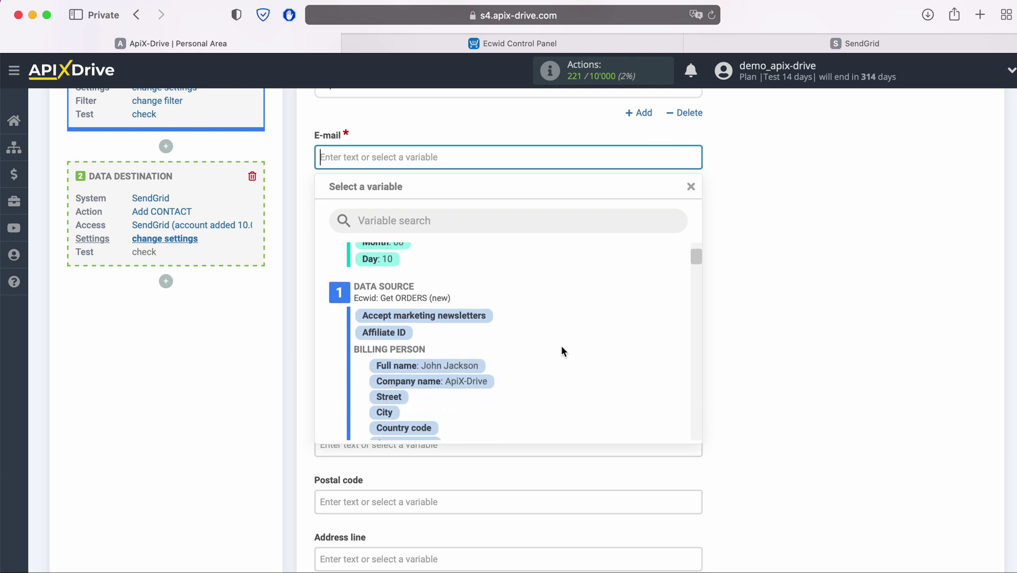
scroll(562, 347, "down", 3)
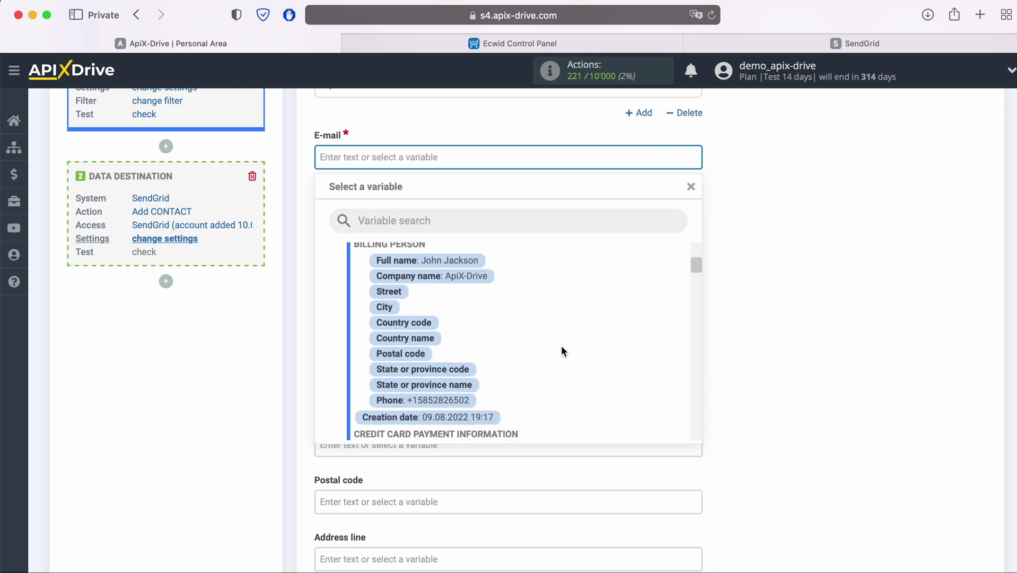
scroll(561, 351, "down", 4)
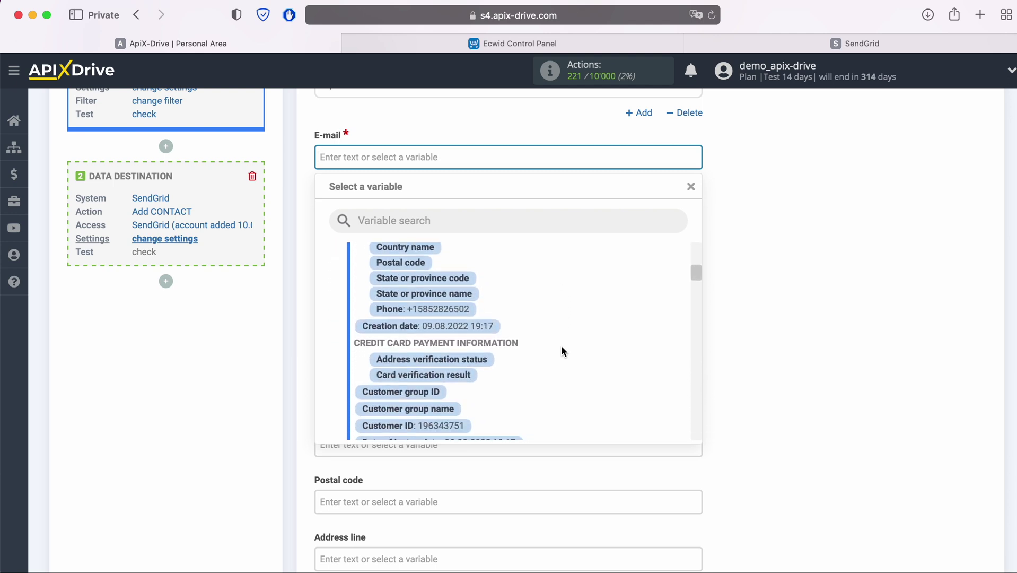
scroll(562, 351, "down", 3)
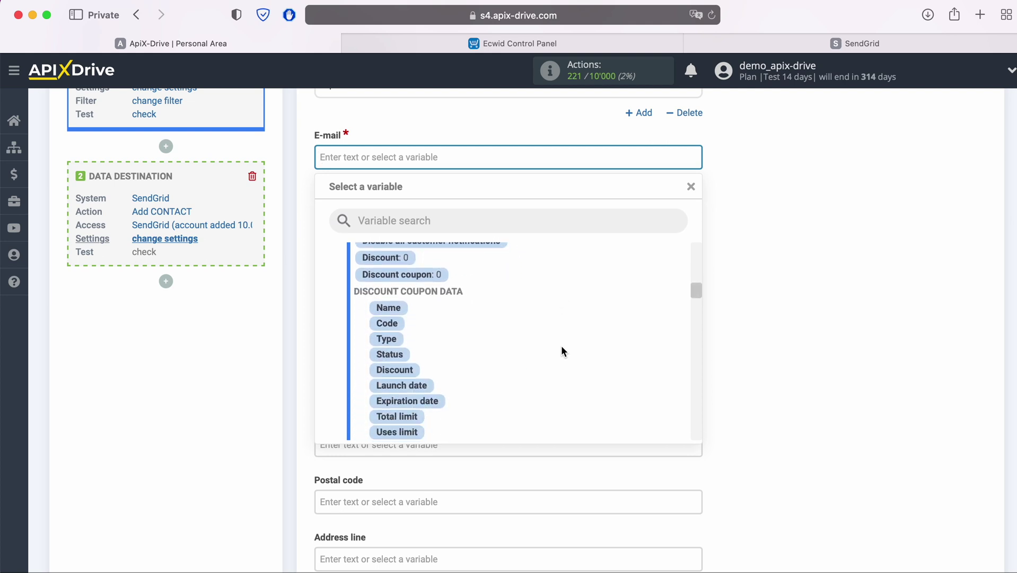
scroll(562, 350, "down", 4)
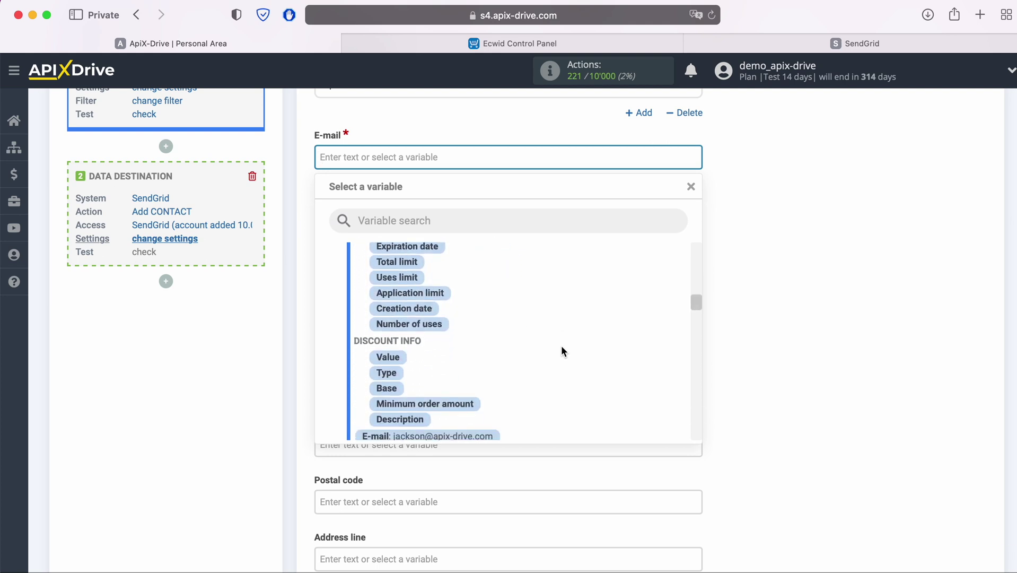
left_click(490, 360)
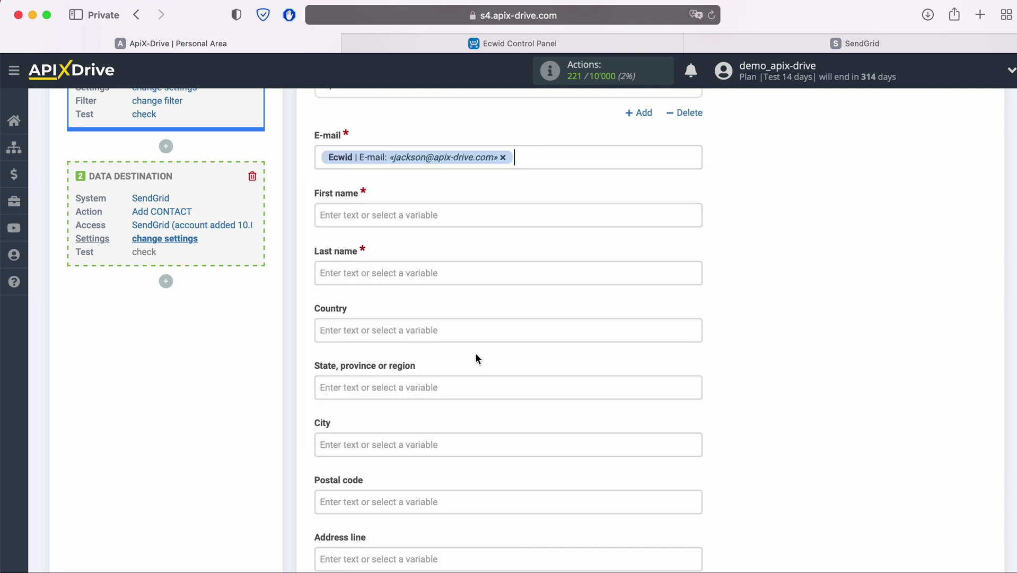
Step: Map both First name and Last name to the Ecwid order's Full name
left_click(363, 213)
scroll(557, 349, "down", 5)
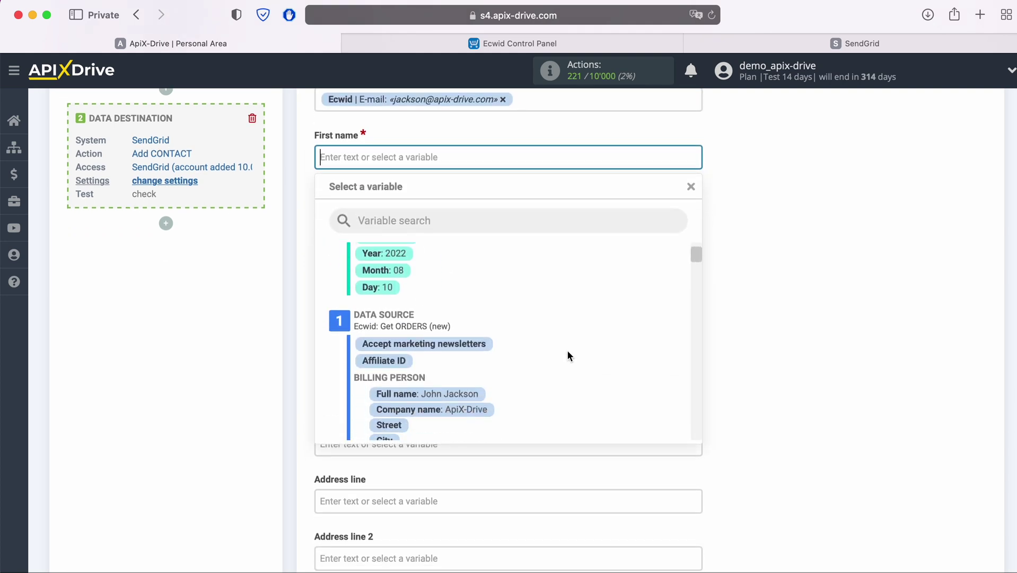
left_click(456, 365)
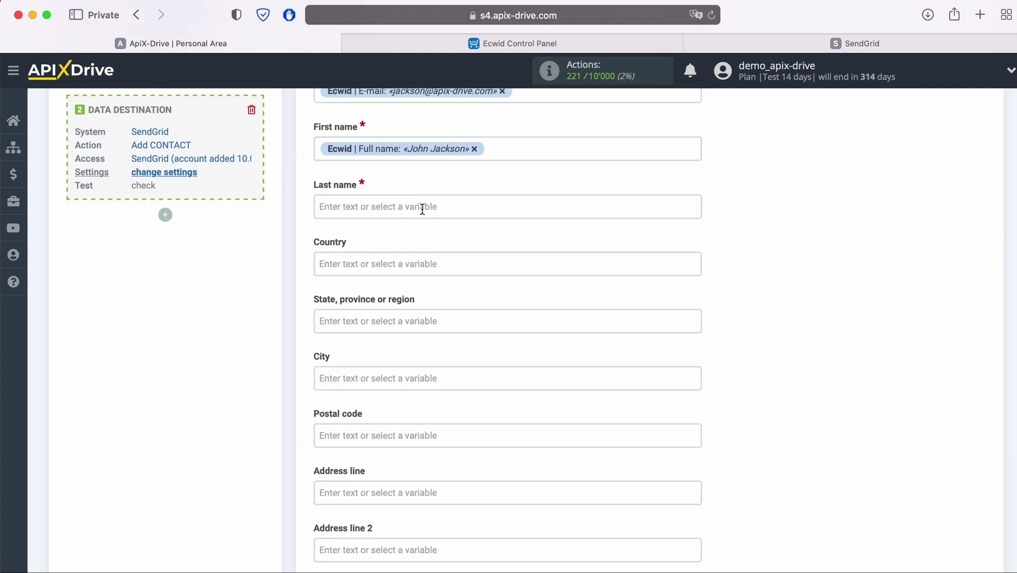
left_click(423, 206)
scroll(465, 283, "down", 2)
scroll(574, 360, "down", 2)
scroll(573, 354, "down", 2)
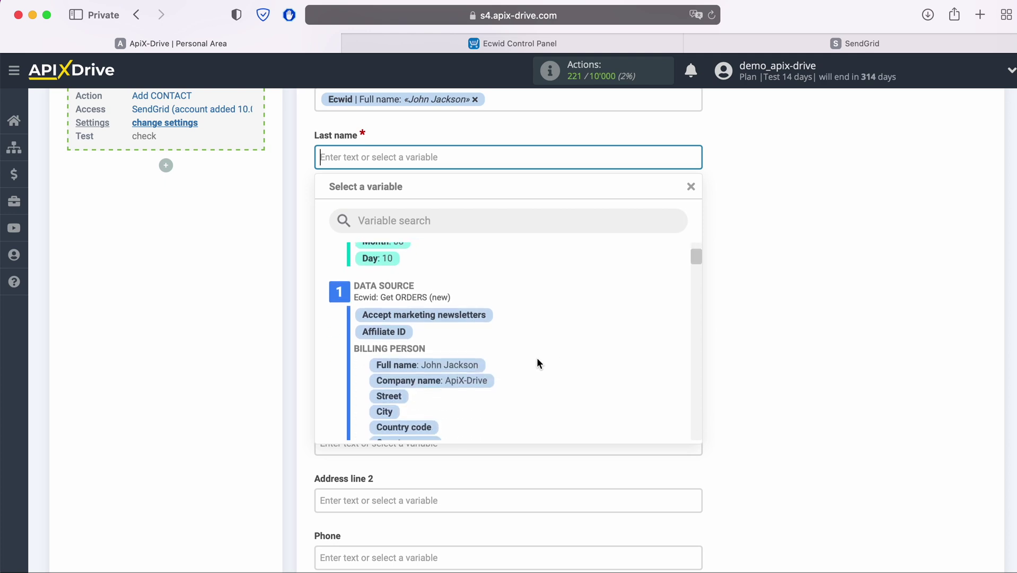
left_click(470, 364)
Step: Map the Phone field to the Ecwid order's Phone variable
scroll(607, 358, "down", 5)
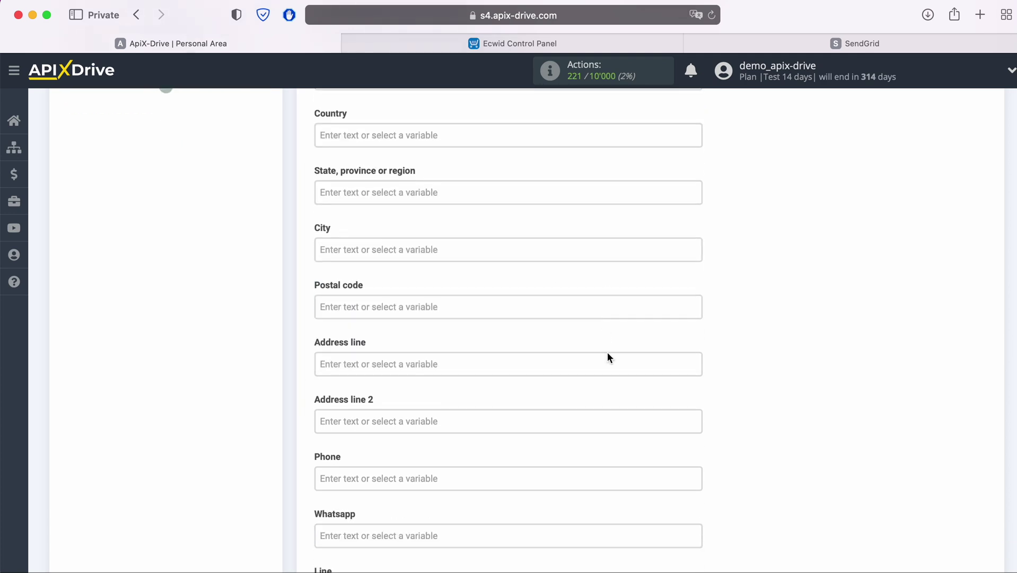
left_click(448, 343)
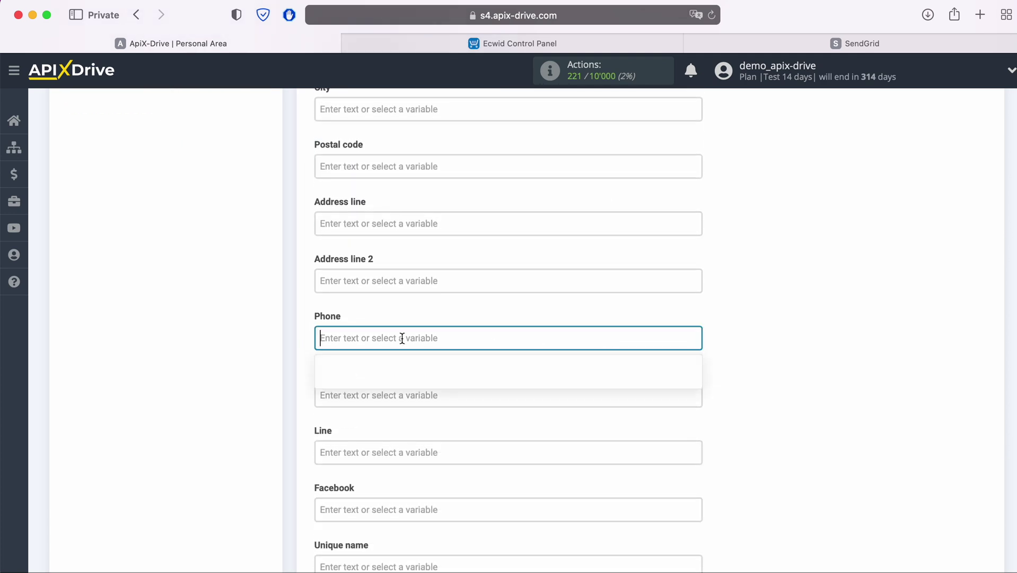
scroll(553, 349, "down", 4)
scroll(554, 348, "down", 2)
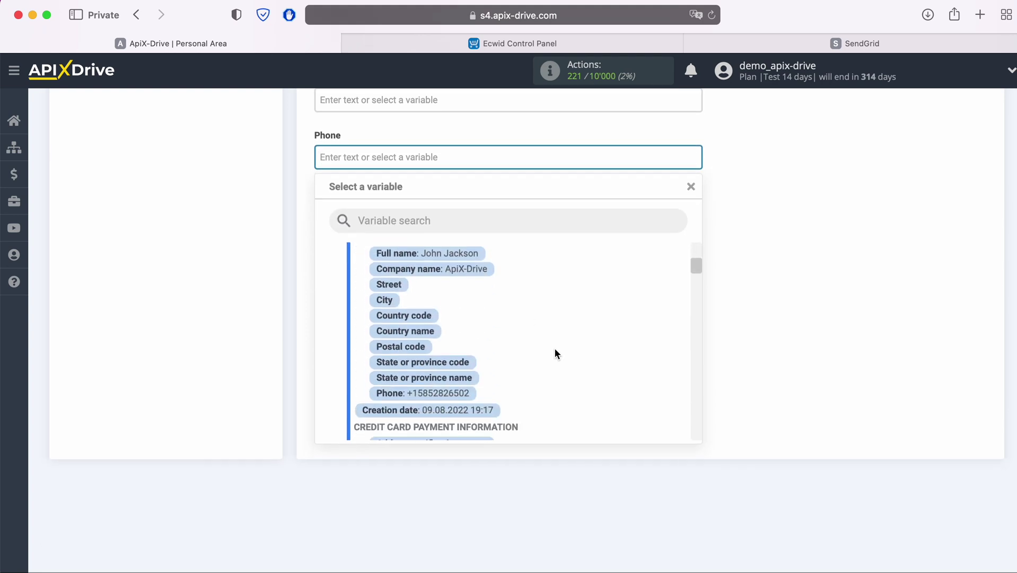
left_click(459, 392)
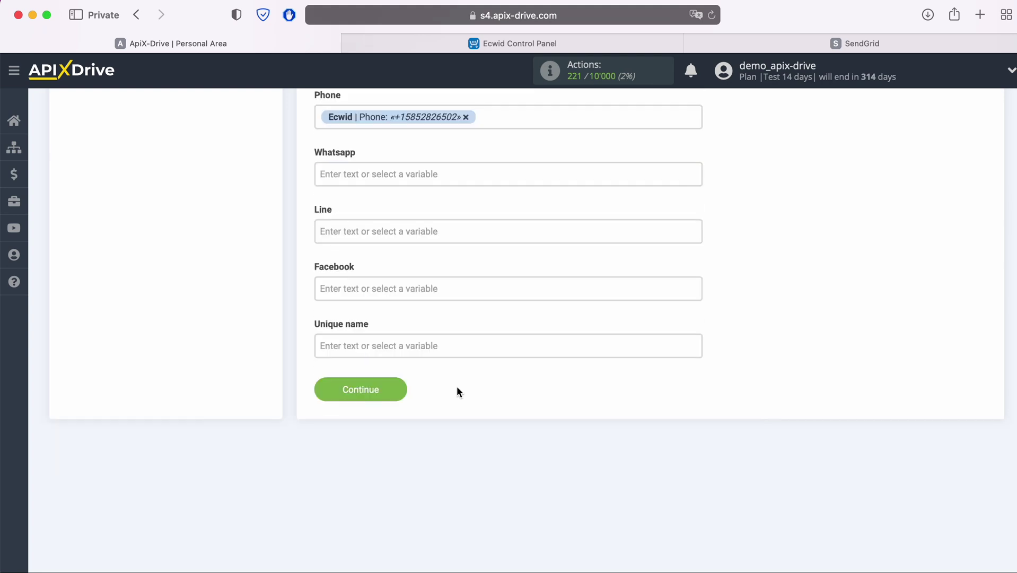
Step: Continue to the Test step and send the sample Ecwid order to SendGrid as a contact
left_click(402, 390)
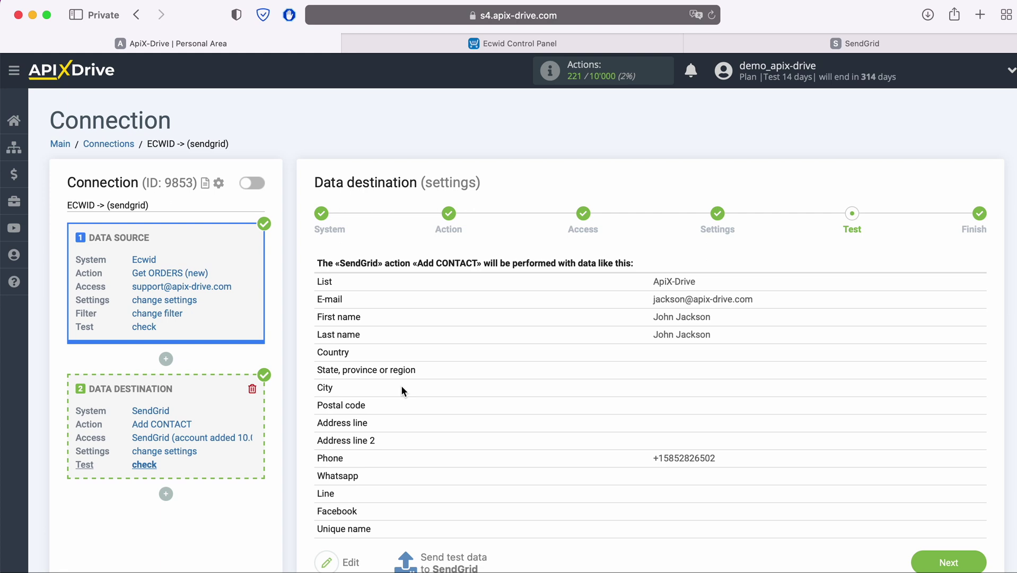
scroll(507, 387, "down", 1)
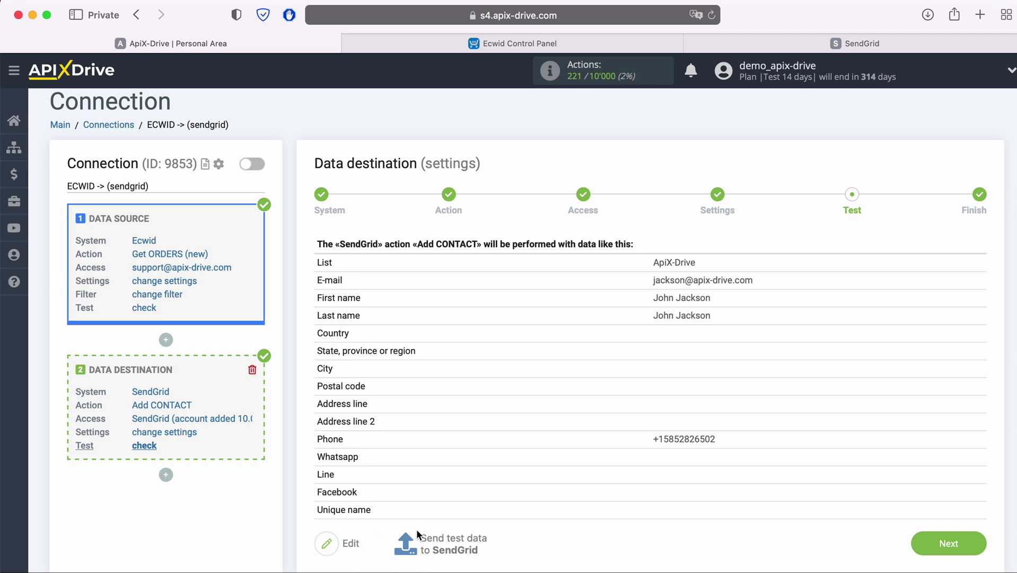
left_click(457, 536)
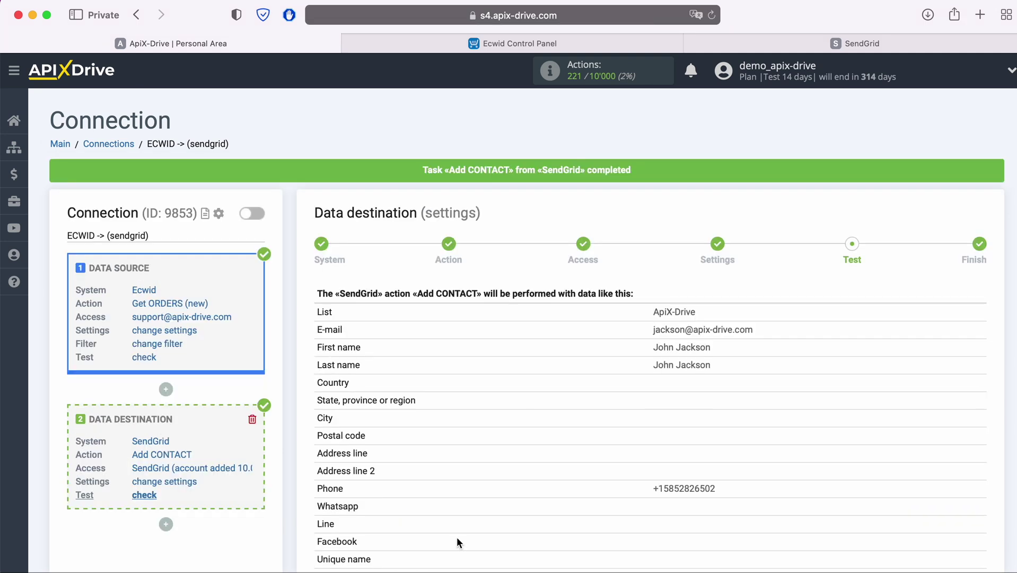
left_click(722, 39)
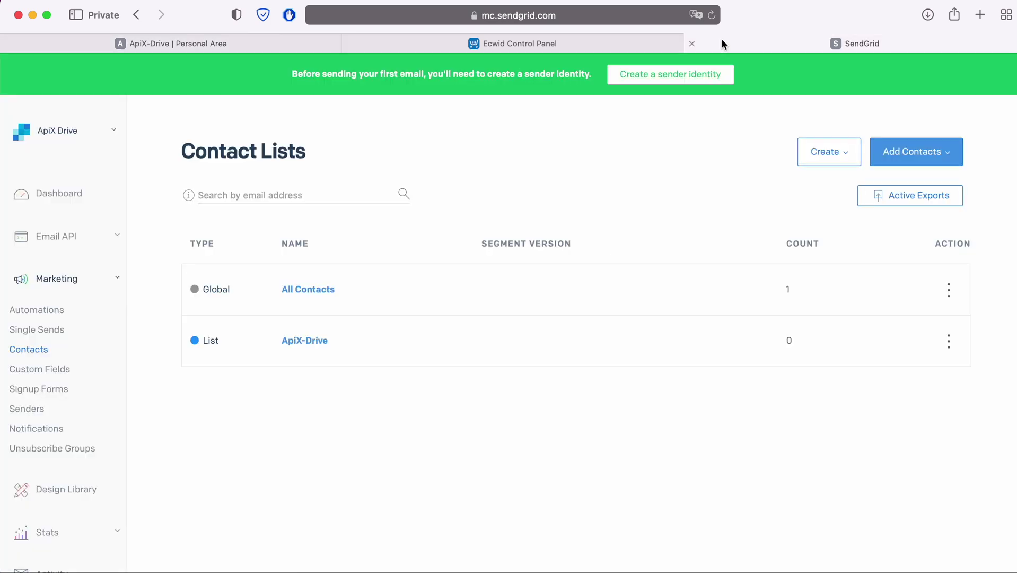
left_click(310, 340)
left_click(262, 317)
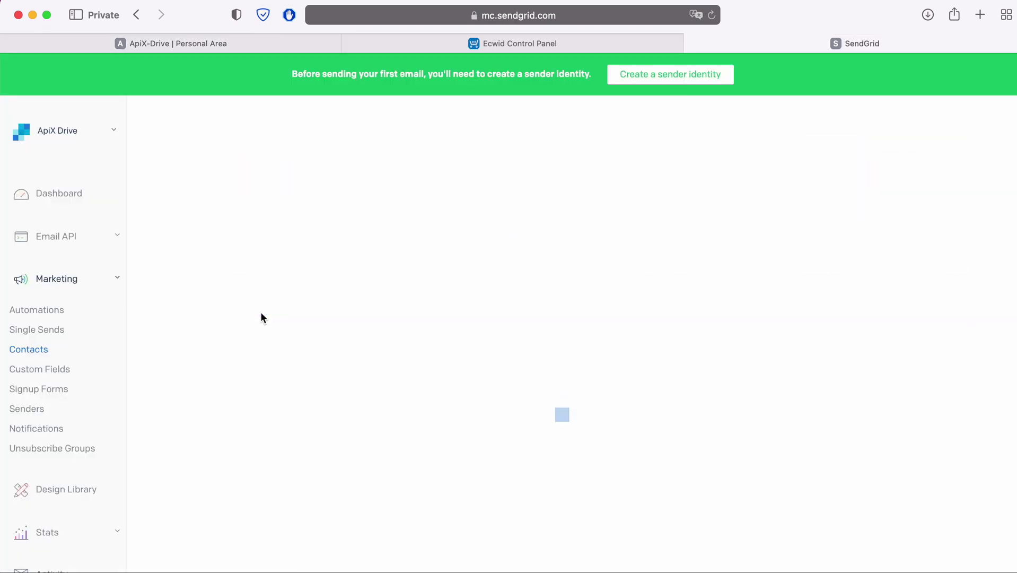
scroll(901, 313, "down", 5)
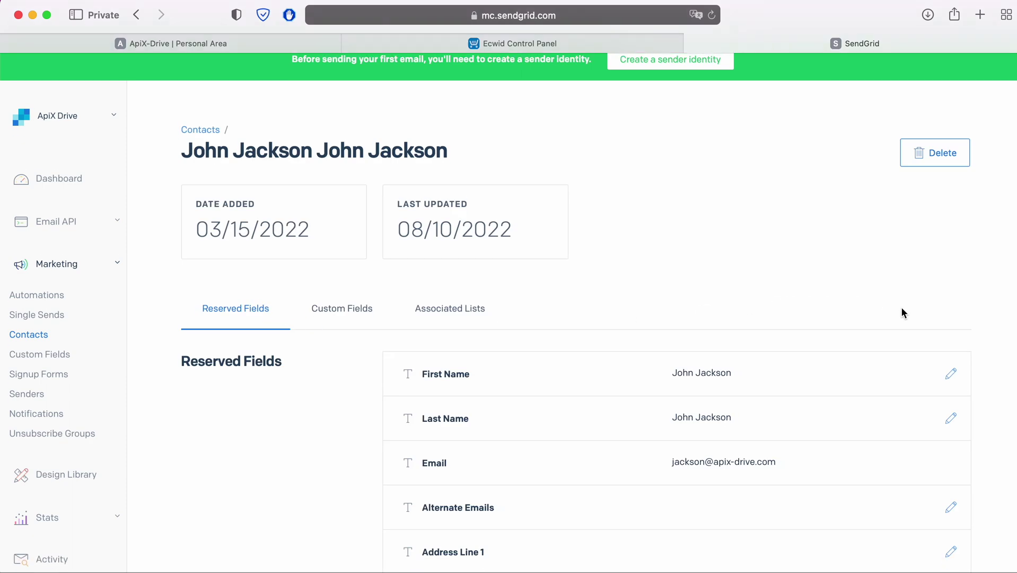
scroll(905, 313, "down", 7)
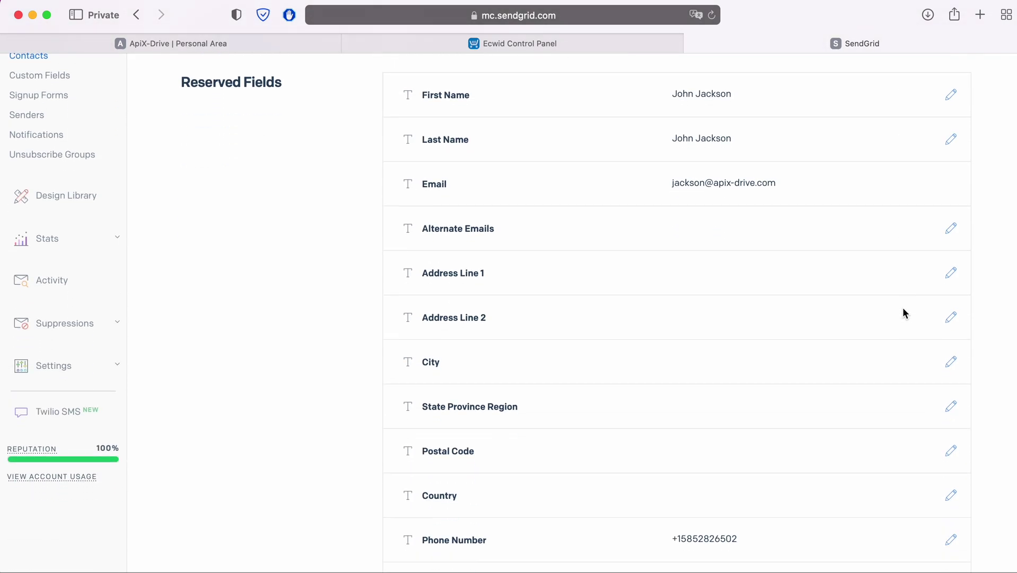
scroll(904, 313, "up", 7)
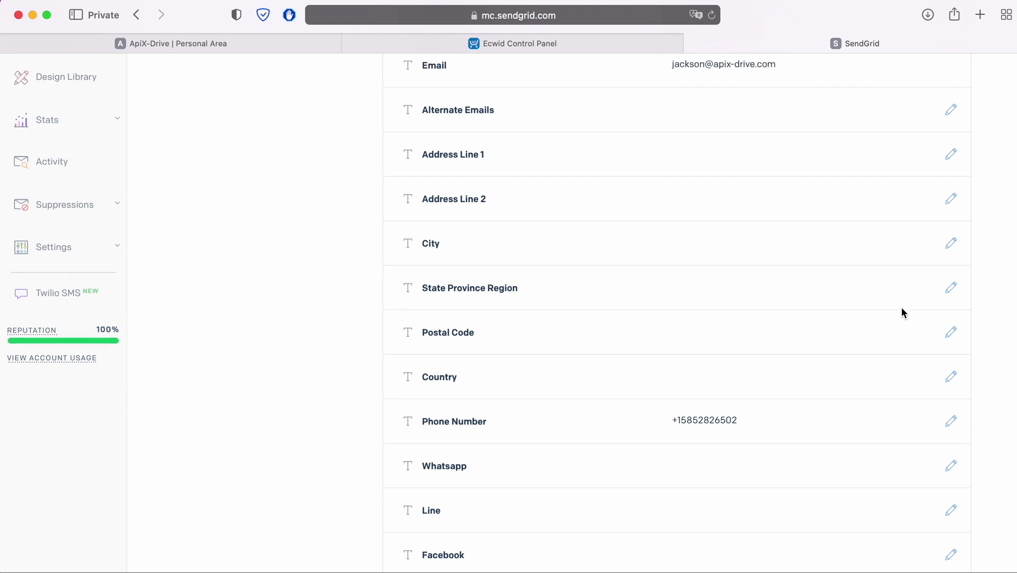
scroll(904, 313, "up", 5)
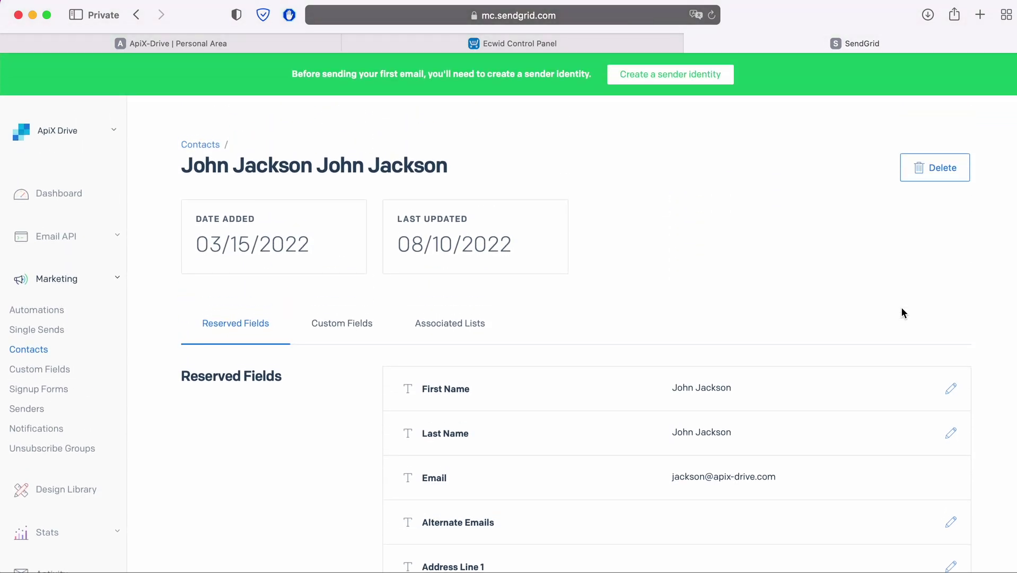
left_click(281, 44)
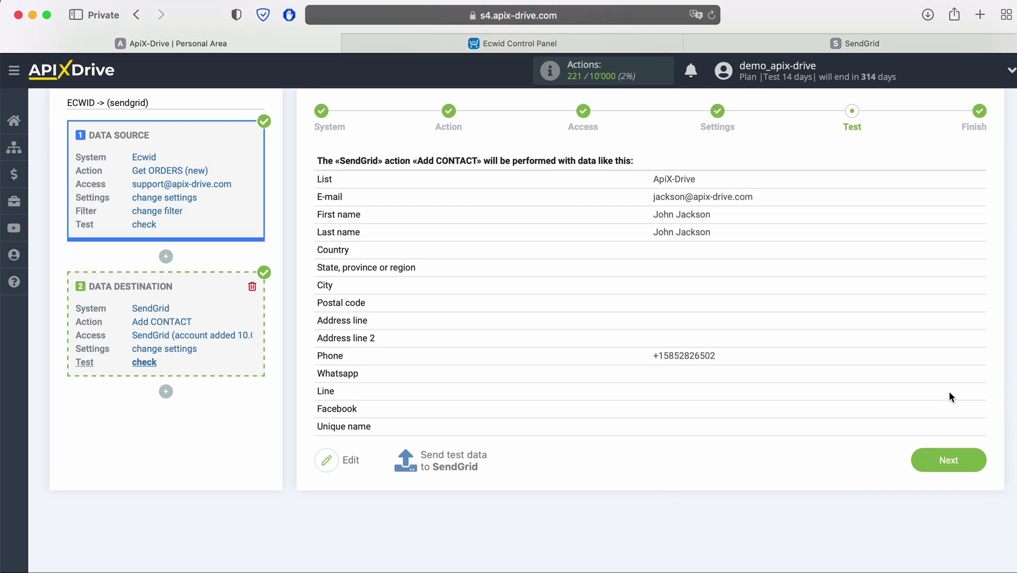
Step: Finish setup, enable auto-update, and set the connection's update interval to 5 minutes
left_click(976, 458)
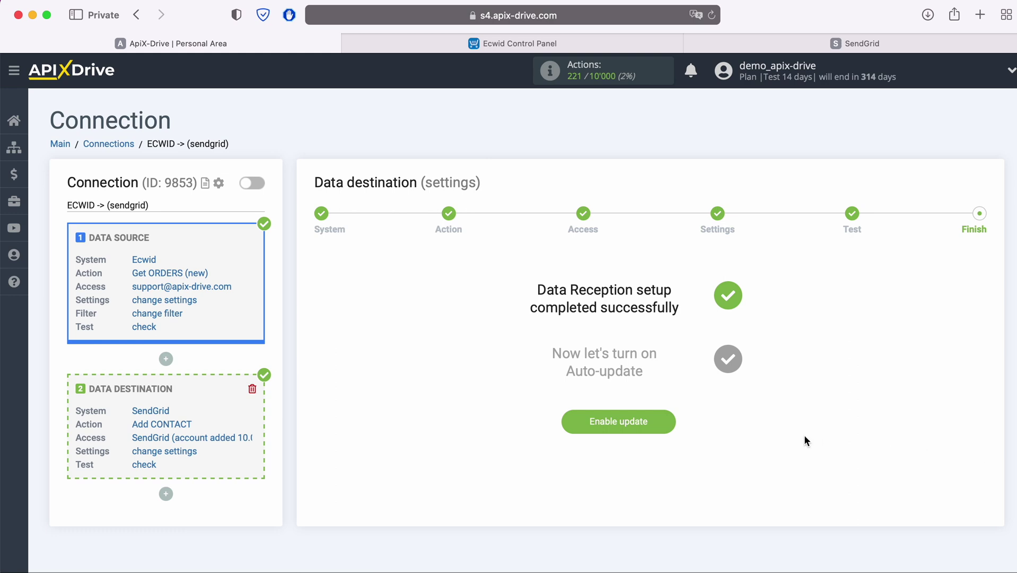
left_click(666, 422)
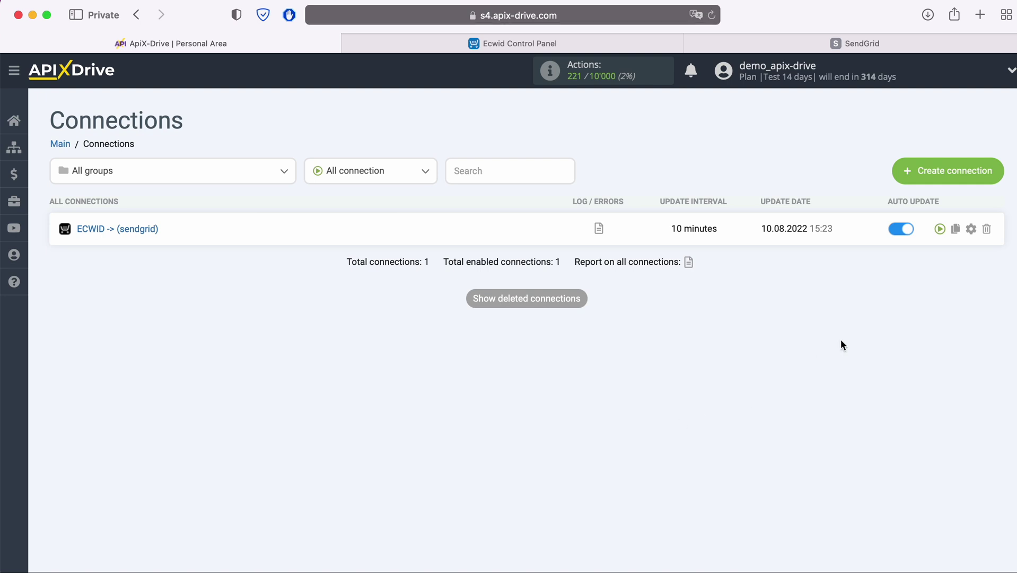
left_click(971, 229)
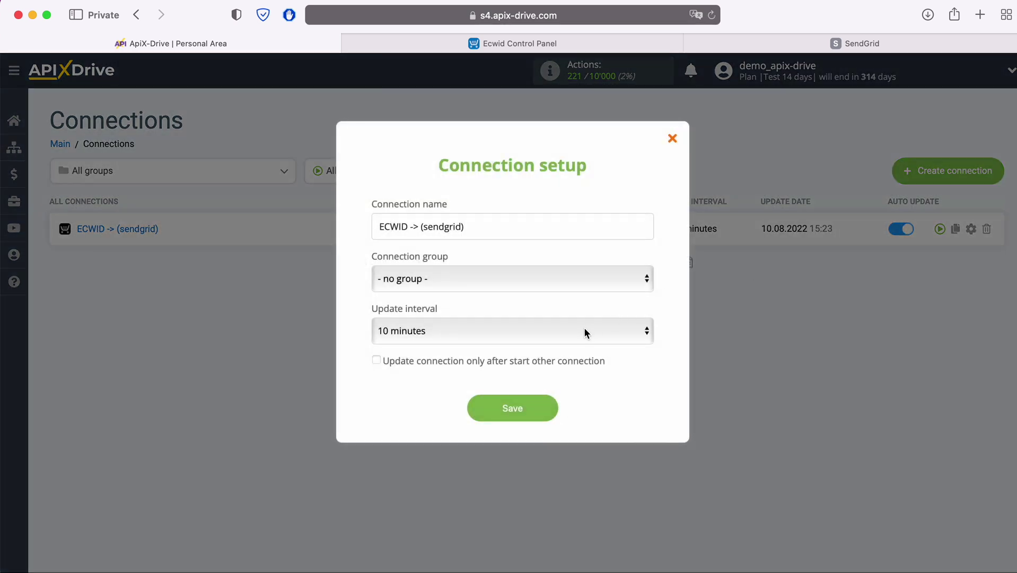
left_click(584, 331)
left_click(541, 311)
left_click(542, 409)
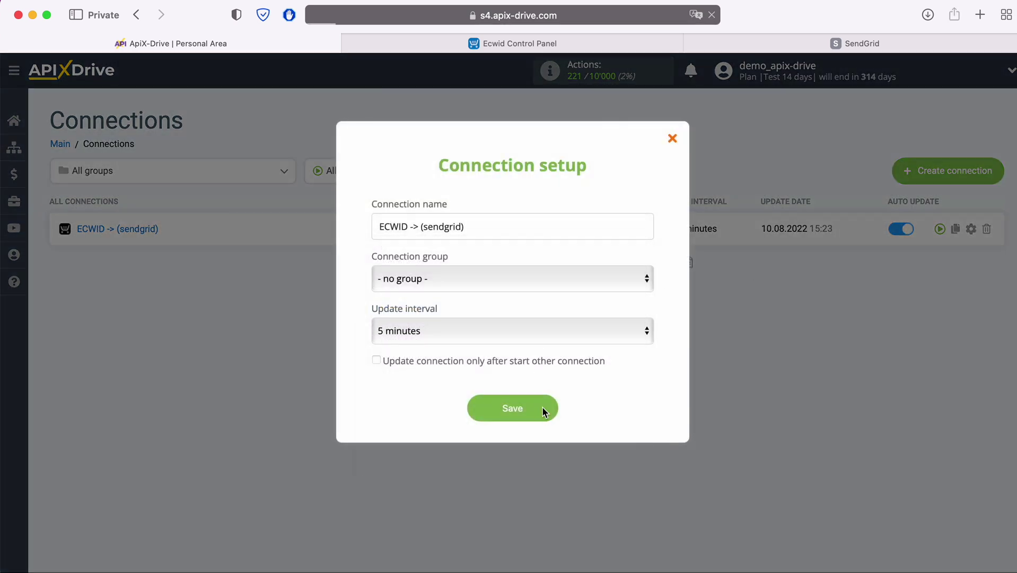